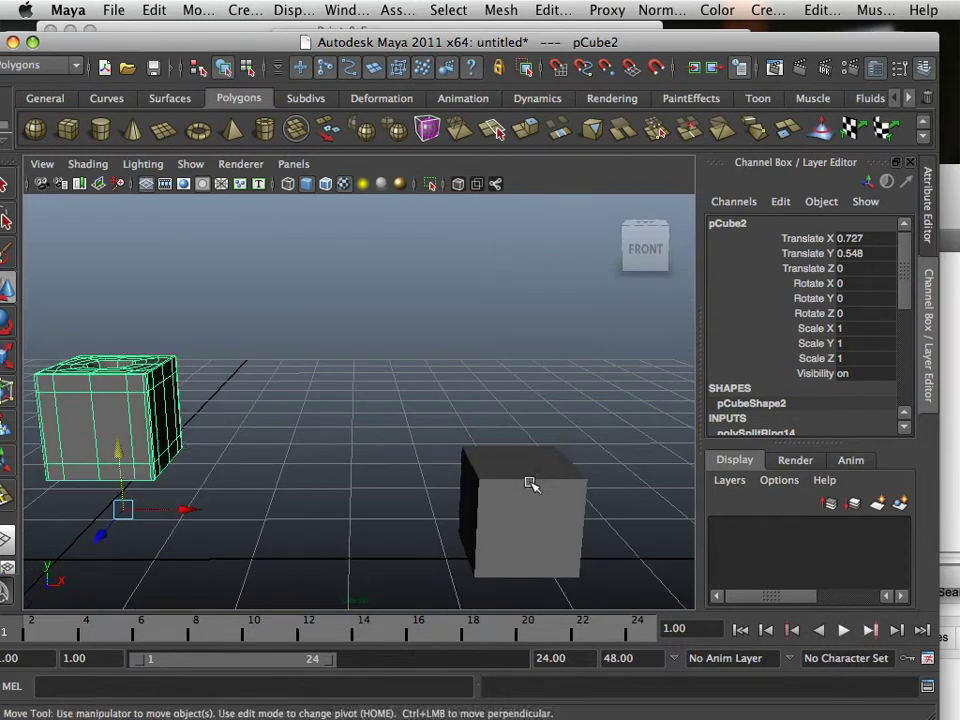
# Move the plain cube along X toward the other cube, to a Translate X of about 2.875
pyautogui.click(525, 482)
pyautogui.moveTo(588, 394); pyautogui.dragTo(396, 388)
pyautogui.keyDown('alt'); pyautogui.moveTo(396, 388); pyautogui.dragTo(416, 444, button='right'); pyautogui.keyUp('alt')
pyautogui.keyDown('alt'); pyautogui.moveTo(416, 444); pyautogui.dragTo(436, 470, button='middle'); pyautogui.keyUp('alt')
pyautogui.keyDown('alt'); pyautogui.moveTo(436, 470); pyautogui.dragTo(429, 456); pyautogui.keyUp('alt')
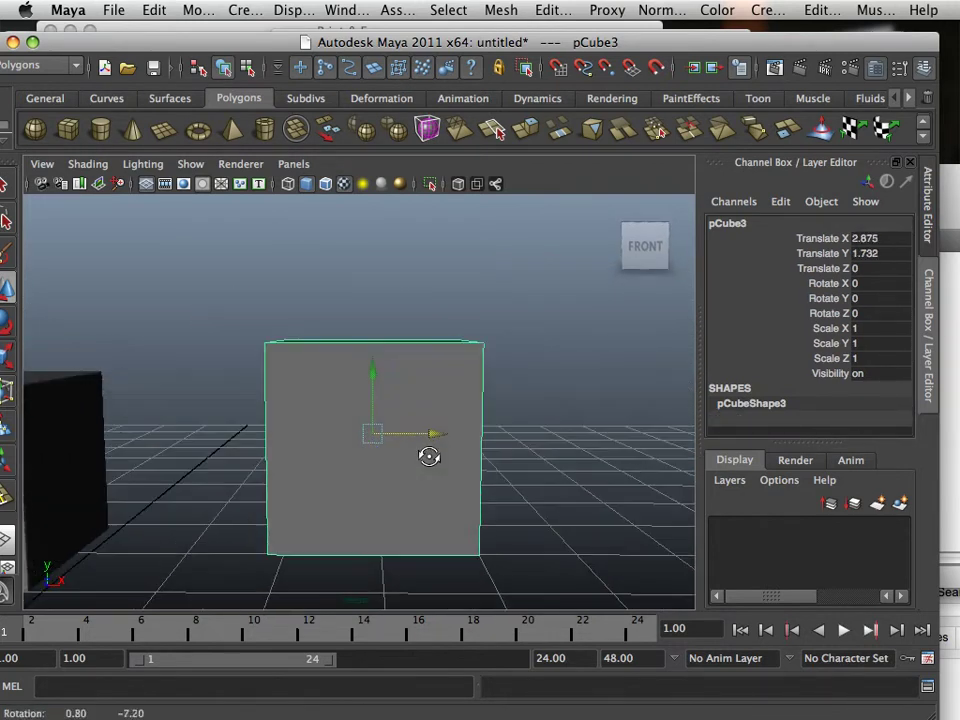
# Select the plain cube's four top vertices and scale them inward almost to a point, forming a pyramid shape
pyautogui.moveTo(328, 347); pyautogui.dragTo(246, 340, button='right')
pyautogui.moveTo(230, 314); pyautogui.dragTo(541, 346)
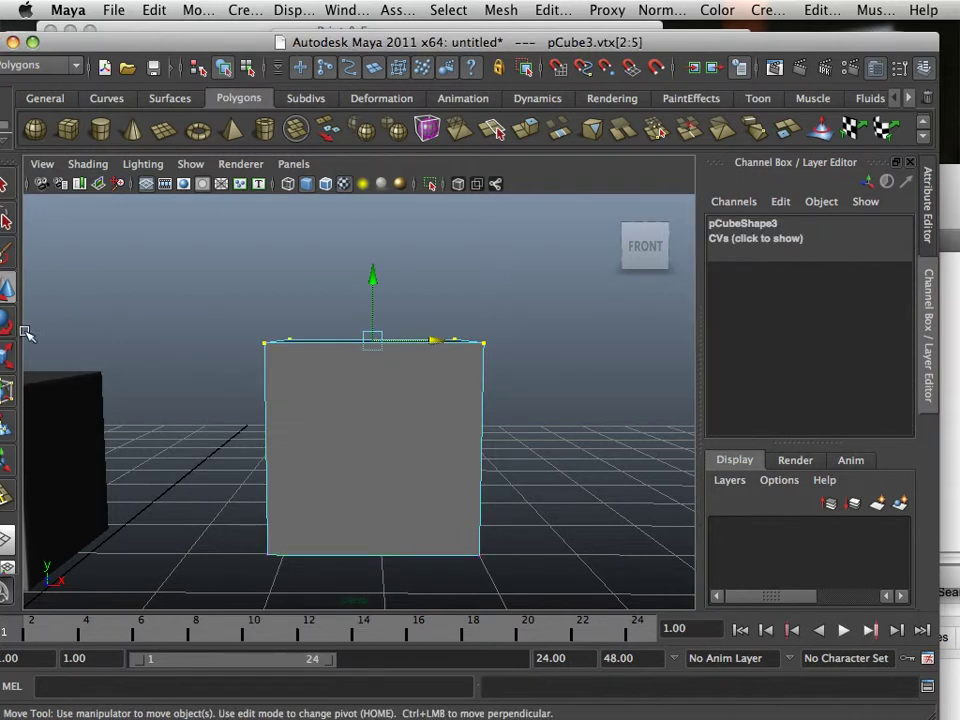
pyautogui.press('r')
pyautogui.moveTo(381, 339); pyautogui.dragTo(258, 332)
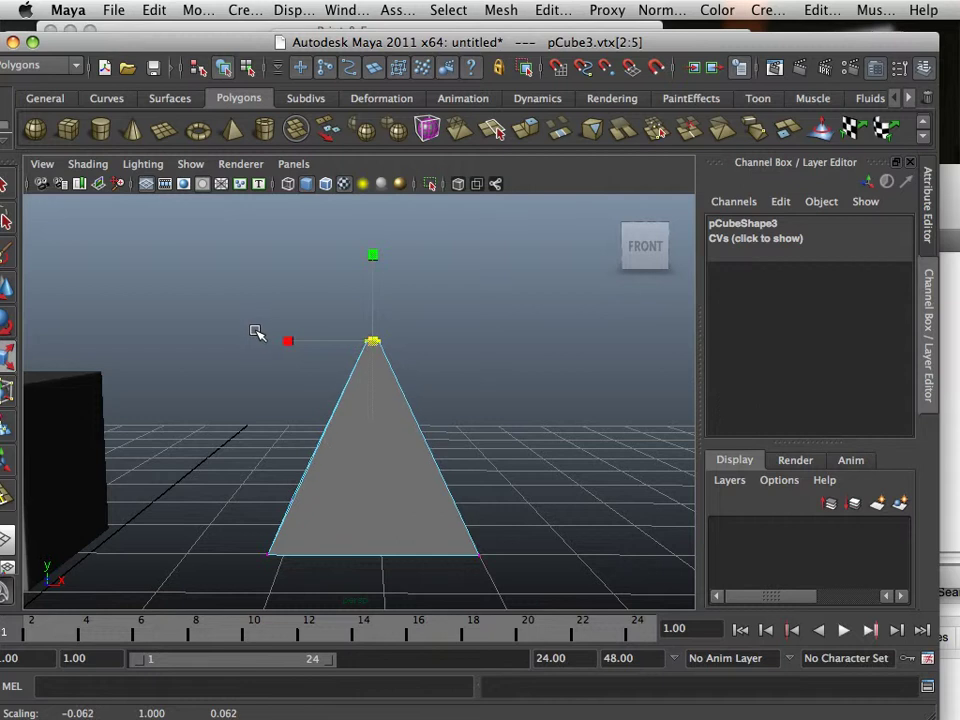
pyautogui.keyDown('alt'); pyautogui.moveTo(256, 332); pyautogui.dragTo(346, 368, button='right'); pyautogui.keyUp('alt')
pyautogui.moveTo(380, 318); pyautogui.dragTo(377, 315)
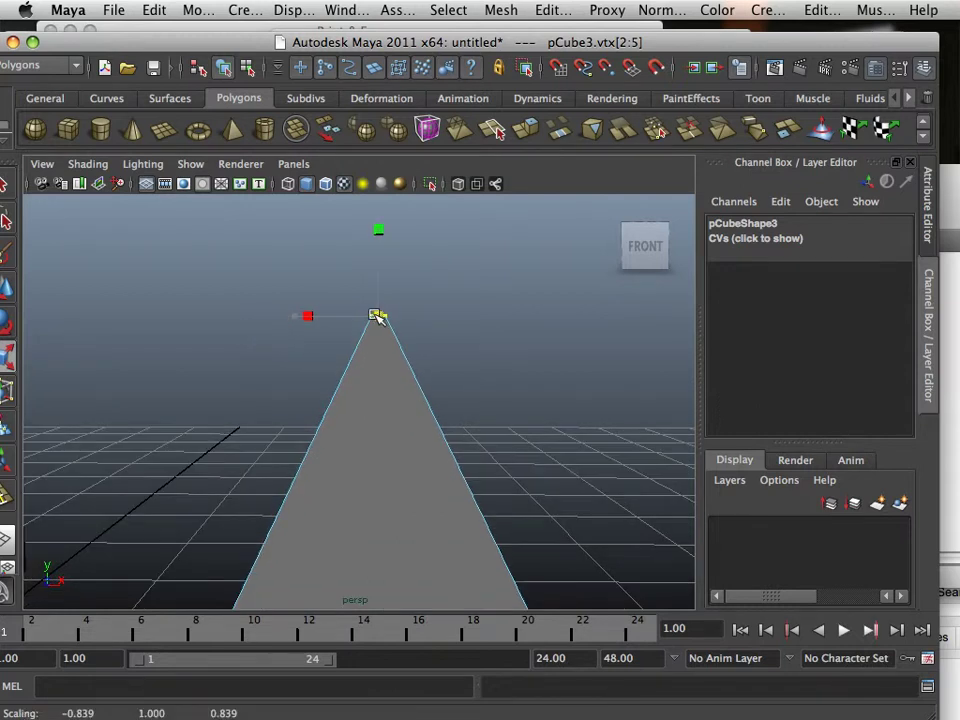
pyautogui.click(390, 390)
# Insert two edge loops running up the pyramid's front face, one close to each slanted side edge
pyautogui.keyDown('alt'); pyautogui.moveTo(394, 458); pyautogui.dragTo(371, 411, button='right'); pyautogui.keyUp('alt')
pyautogui.keyDown('alt'); pyautogui.moveTo(371, 411); pyautogui.dragTo(377, 437); pyautogui.keyUp('alt')
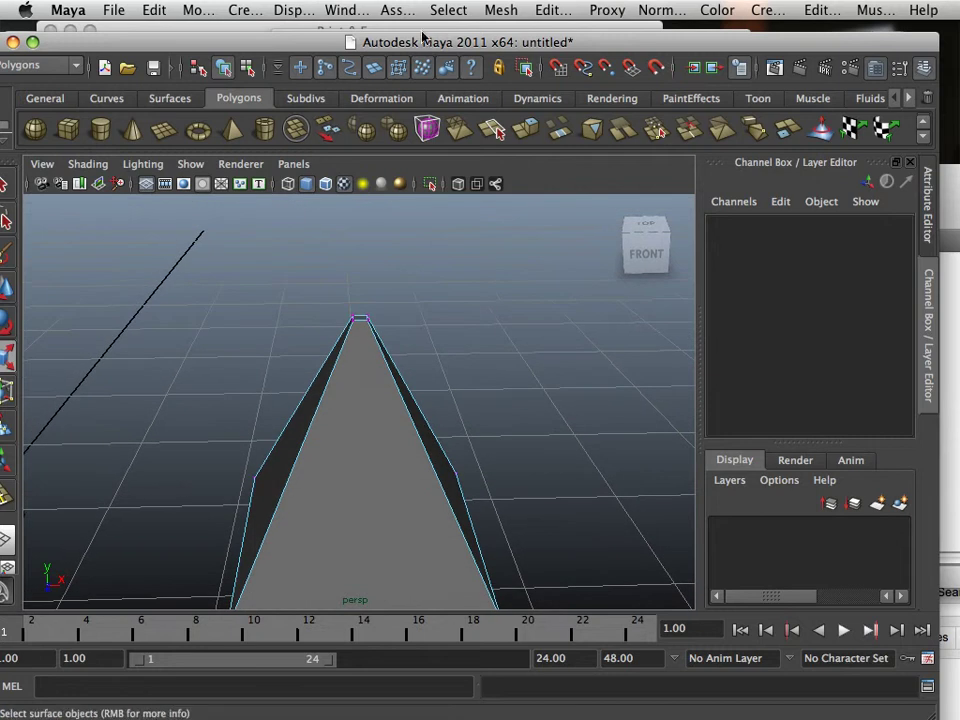
pyautogui.click(492, 9)
pyautogui.moveTo(538, 12)
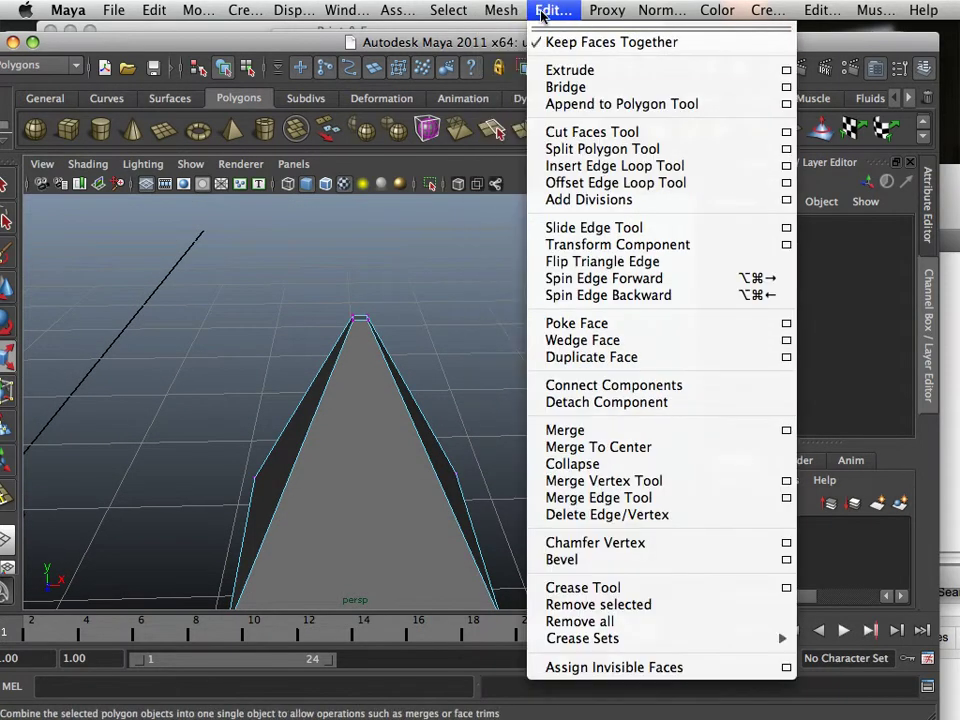
pyautogui.click(560, 166)
pyautogui.scroll(3, 336, 293)
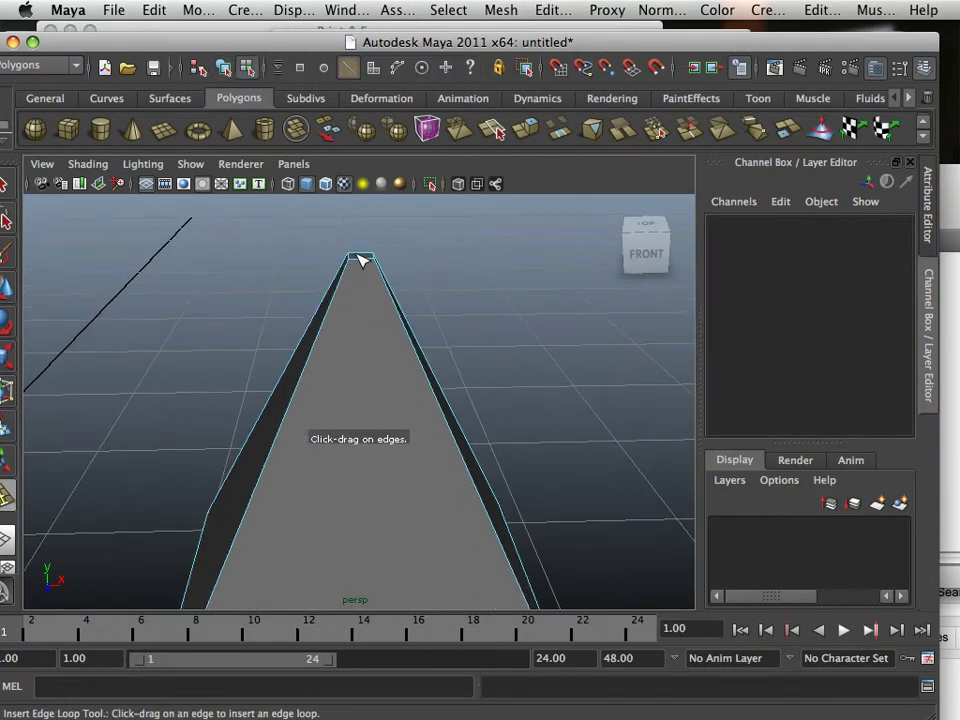
pyautogui.keyDown('alt'); pyautogui.moveTo(357, 255); pyautogui.dragTo(346, 298); pyautogui.keyUp('alt')
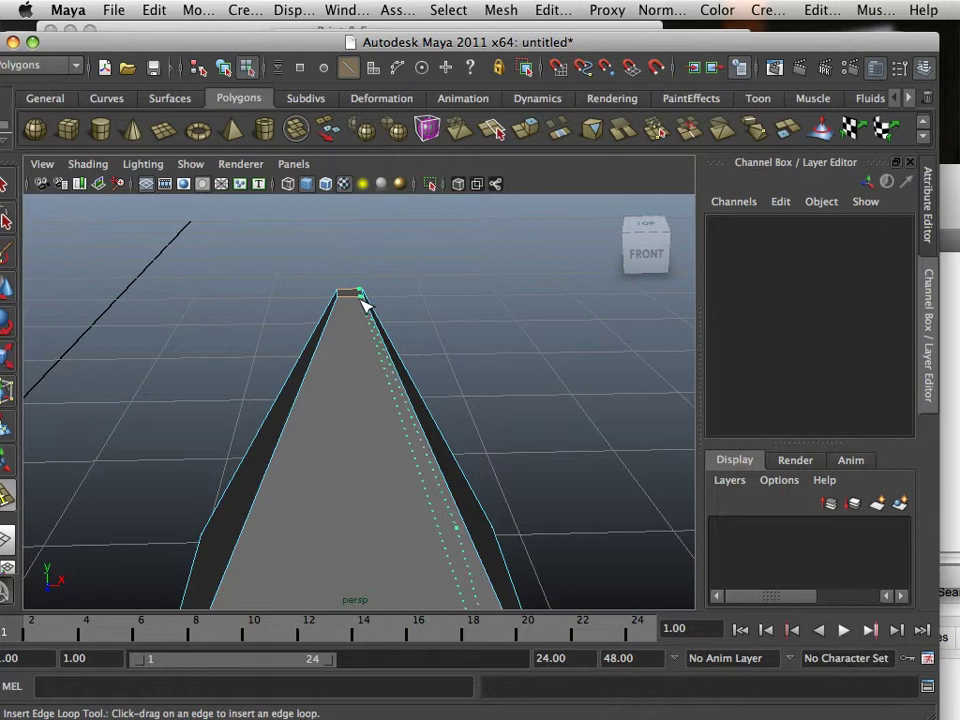
pyautogui.moveTo(367, 305); pyautogui.dragTo(347, 302)
pyautogui.click(343, 304)
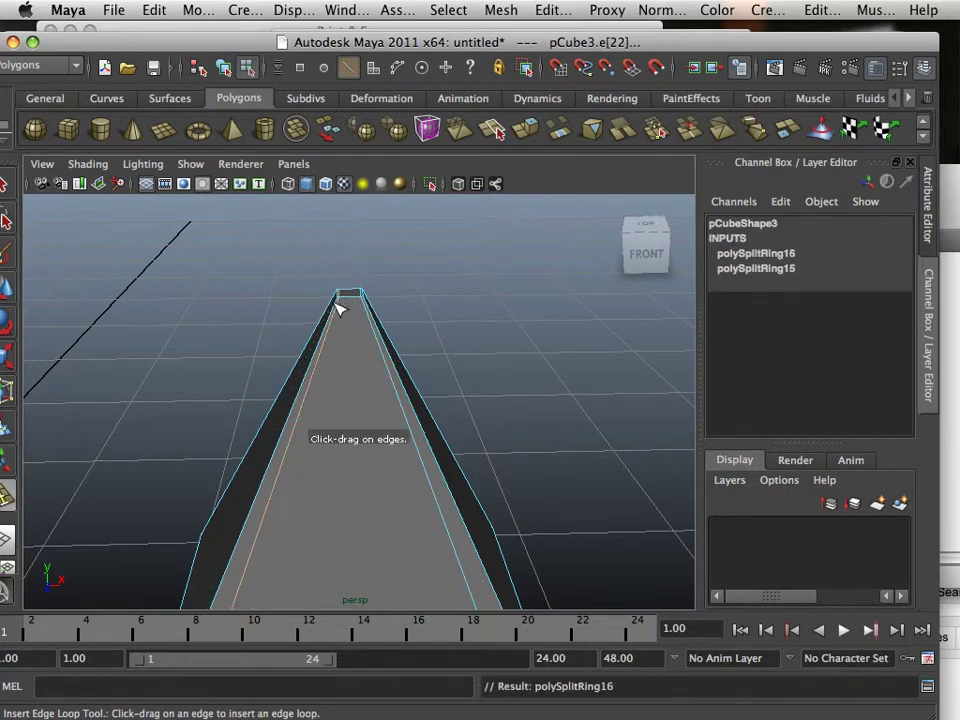
# Insert two horizontal edge loops around the pyramid, one just below the apex and one just above the base
pyautogui.click(343, 306)
pyautogui.keyDown('alt'); pyautogui.moveTo(340, 358); pyautogui.dragTo(188, 482); pyautogui.keyUp('alt')
pyautogui.scroll(-4, 236, 391)
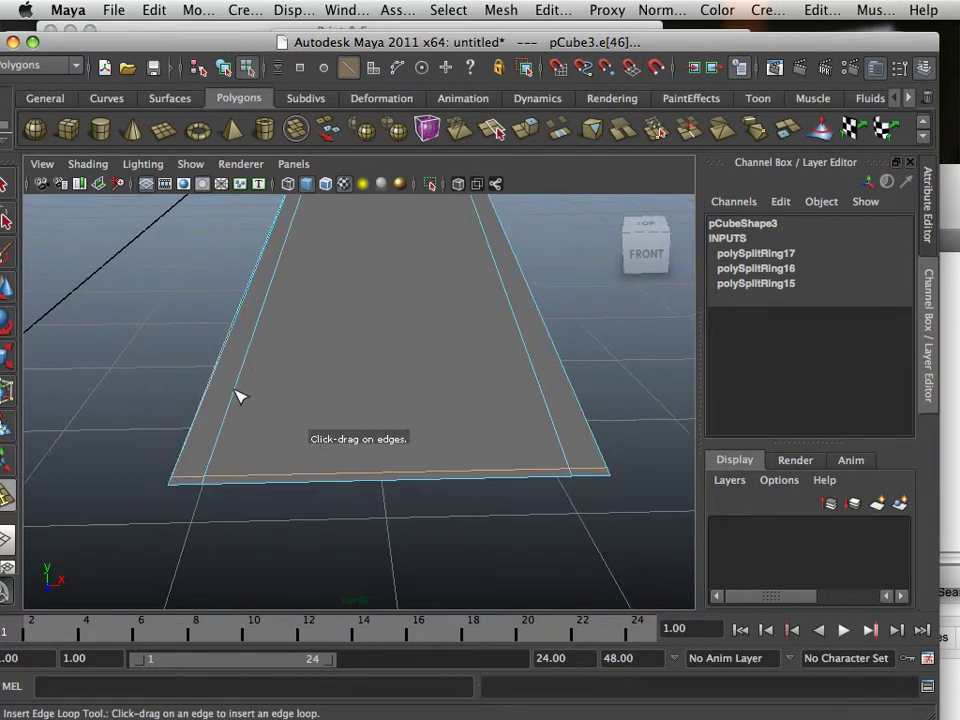
pyautogui.keyDown('alt'); pyautogui.moveTo(222, 355); pyautogui.dragTo(241, 436, button='middle'); pyautogui.keyUp('alt')
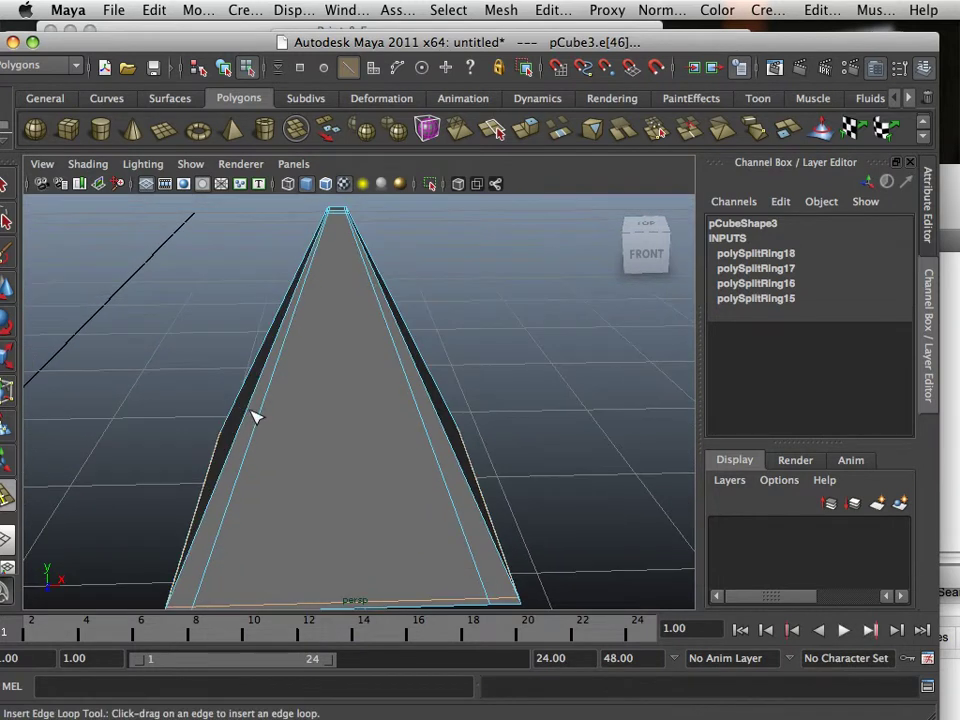
# Preview the pyramid in smoothed display and return to the unsmoothed display
pyautogui.press('3')
pyautogui.press('1')
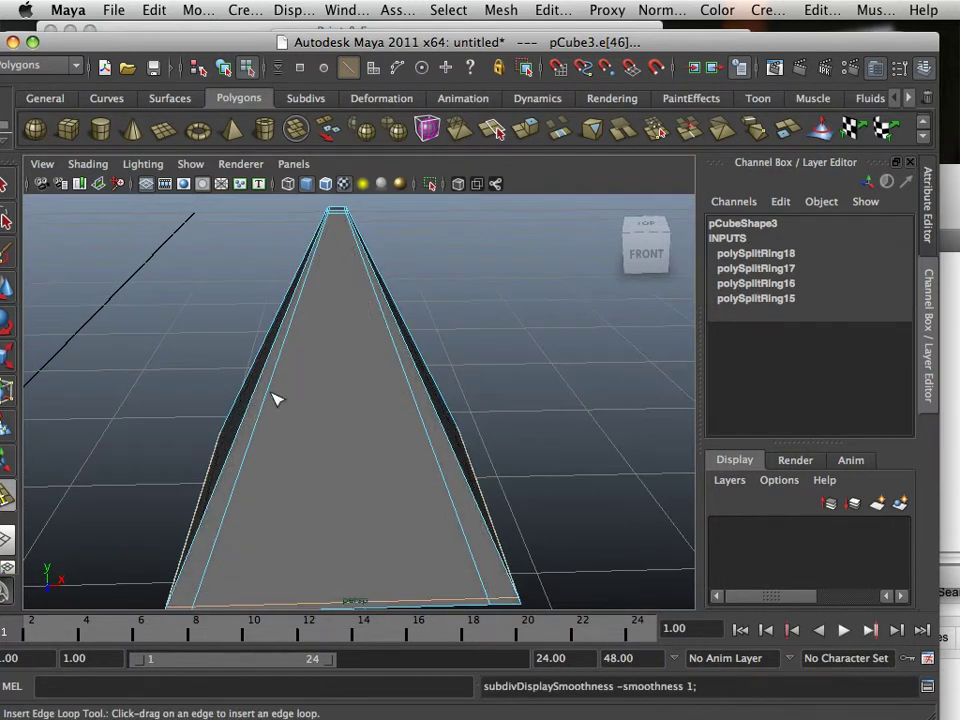
pyautogui.press('3')
pyautogui.press('1')
# Insert two horizontal edge loops around the middle of the pyramid, splitting its sides into upper, middle and lower bands
pyautogui.click(6, 286)
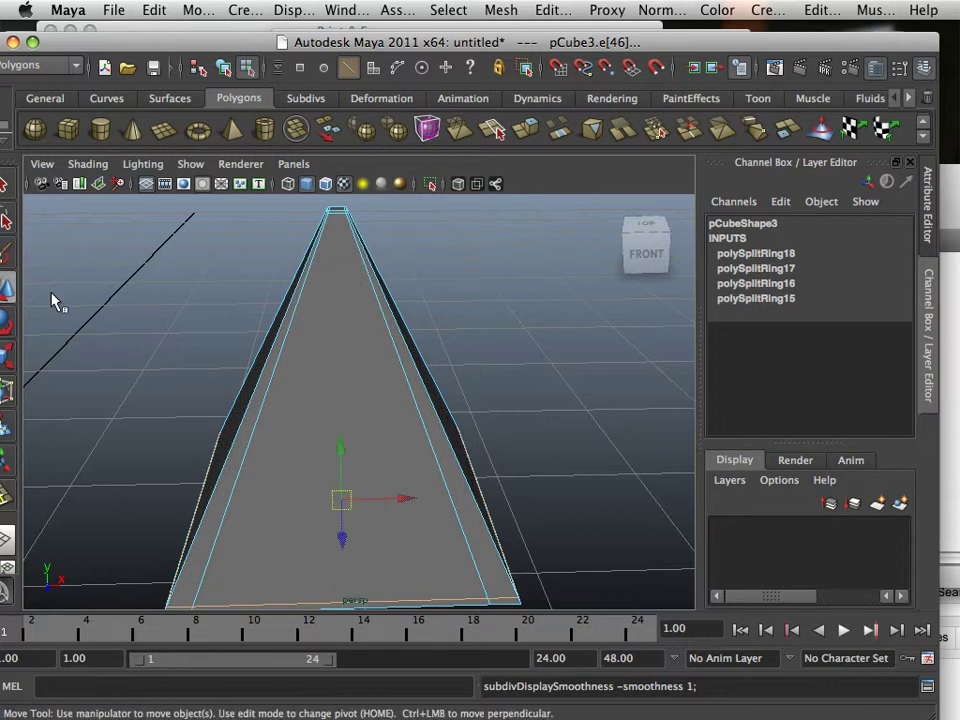
pyautogui.moveTo(290, 360); pyautogui.dragTo(345, 330, button='right')
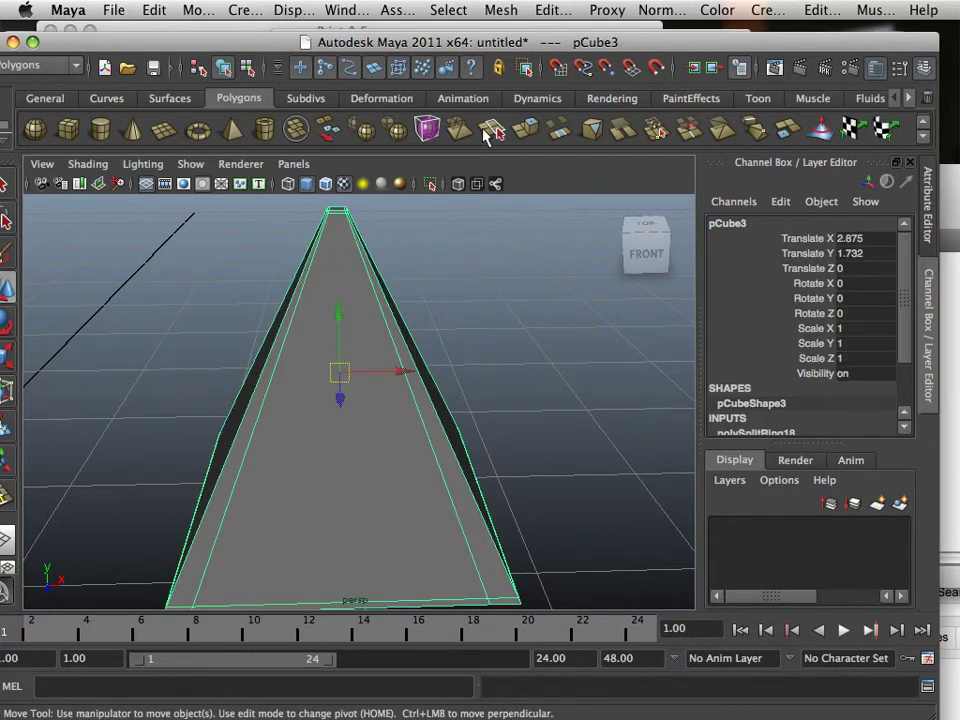
pyautogui.click(524, 10)
pyautogui.moveTo(553, 10)
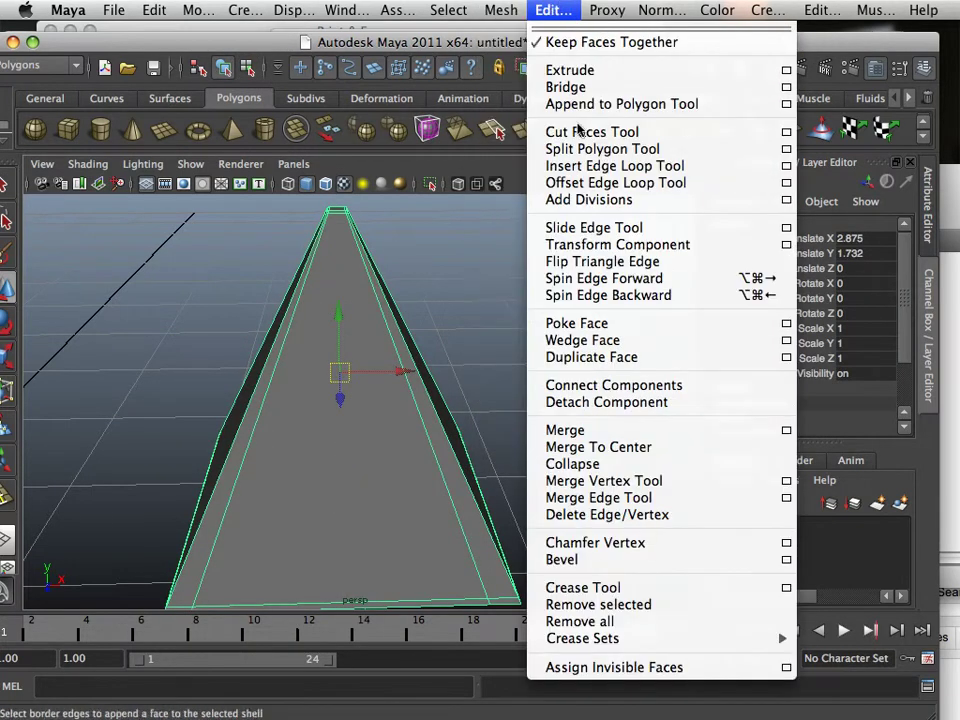
pyautogui.click(600, 166)
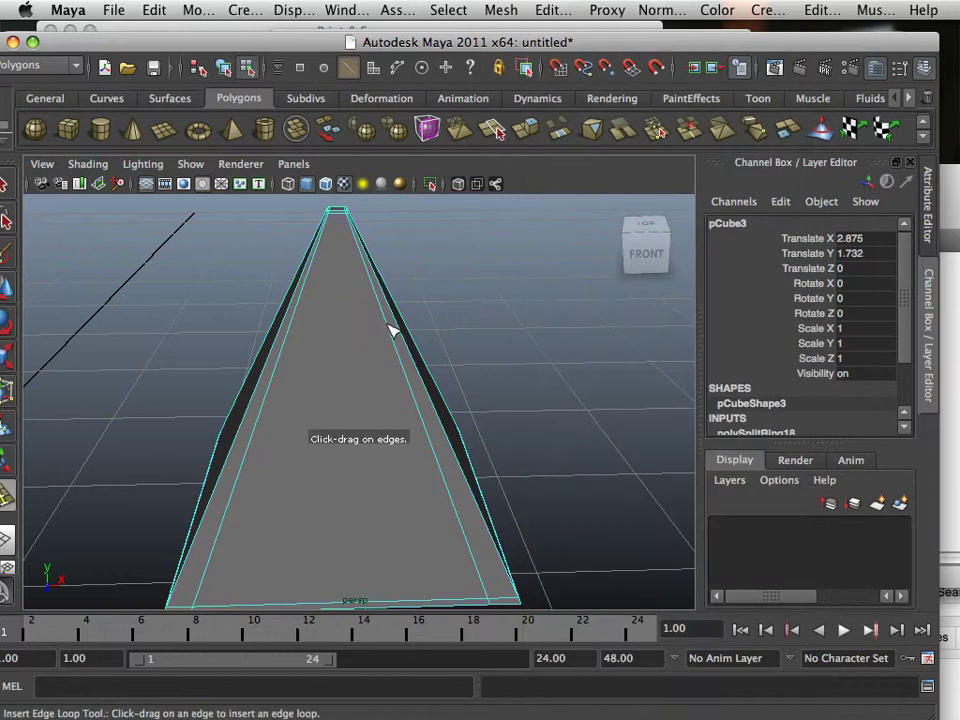
pyautogui.moveTo(394, 328); pyautogui.dragTo(396, 338)
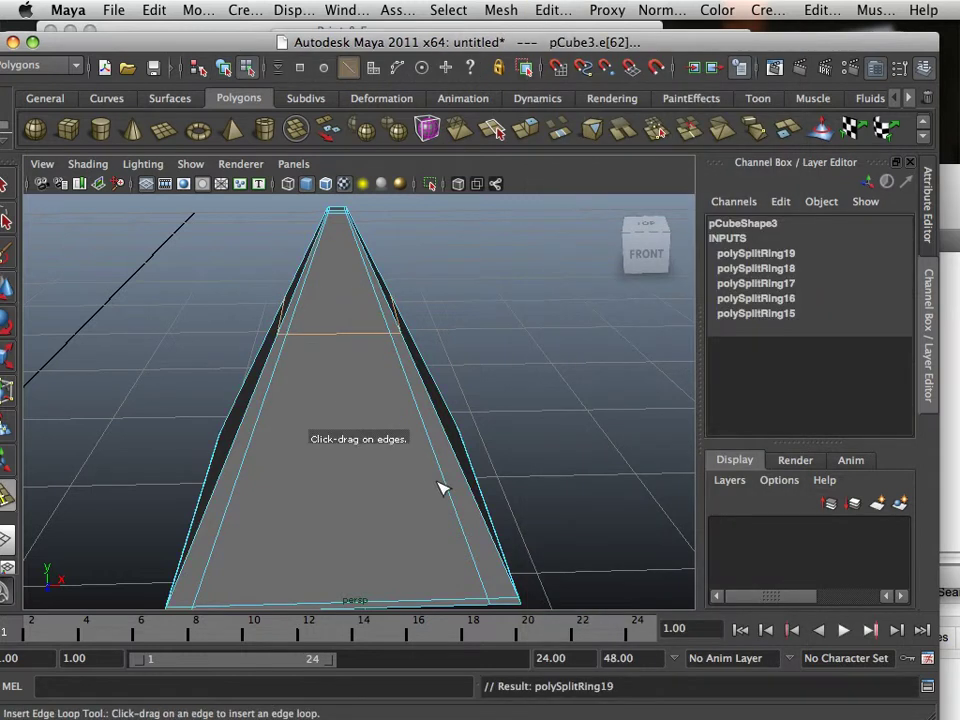
pyautogui.moveTo(446, 487); pyautogui.dragTo(427, 491)
# Extrude the middle face on the pyramid's front and scale it inward horizontally to about 0.656 and slightly in height
pyautogui.keyDown('alt'); pyautogui.moveTo(325, 494); pyautogui.dragTo(341, 474); pyautogui.keyUp('alt')
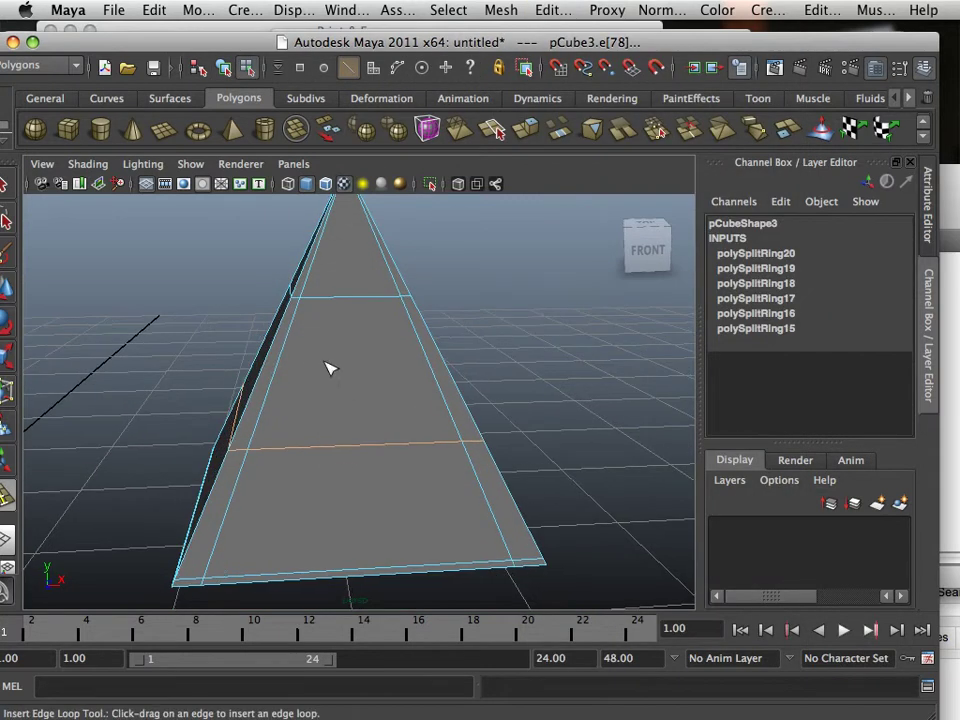
pyautogui.press('w')
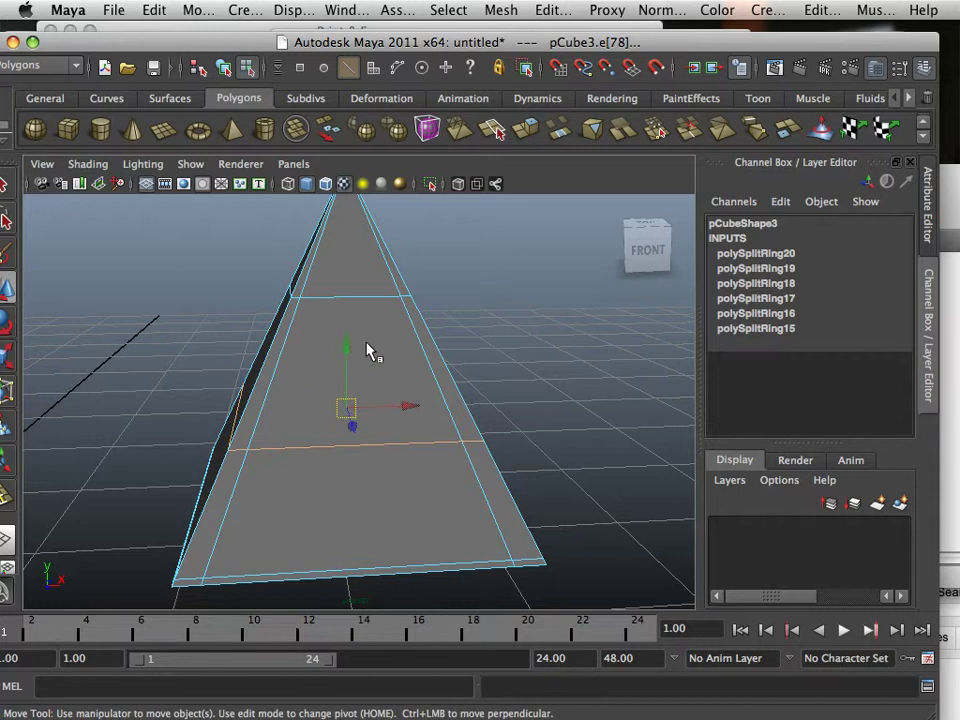
pyautogui.moveTo(373, 348); pyautogui.dragTo(379, 375, button='right')
pyautogui.click(349, 368)
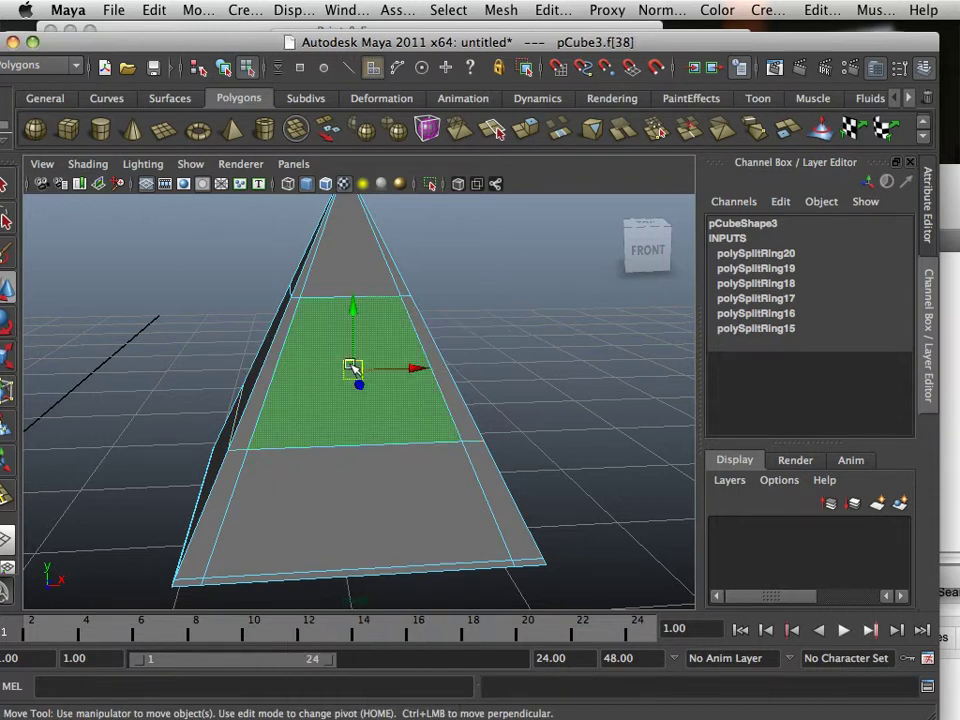
pyautogui.click(527, 130)
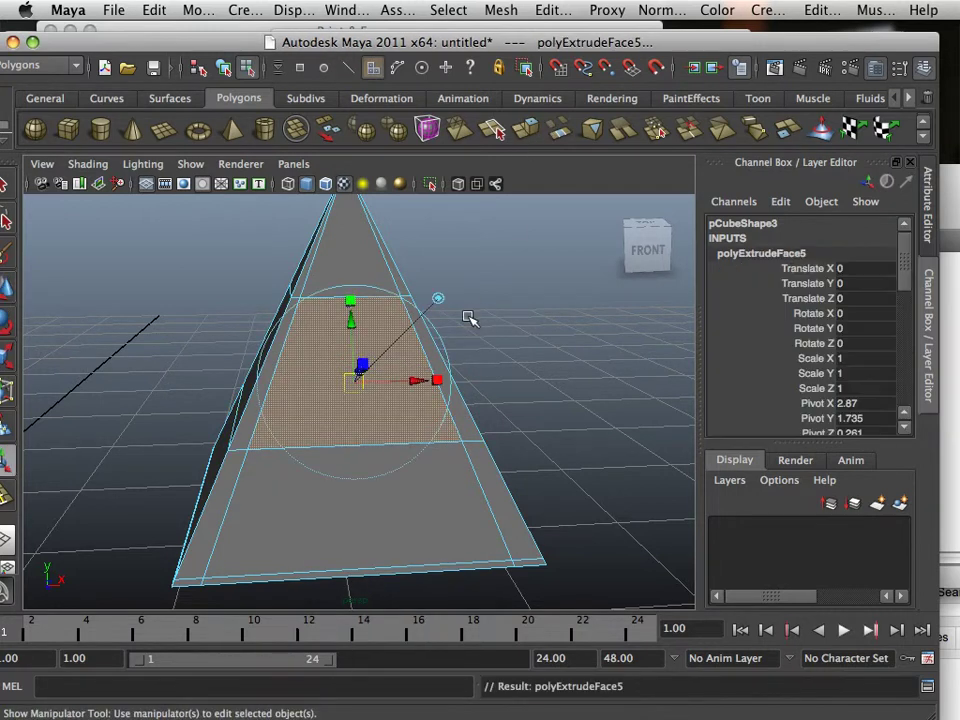
pyautogui.moveTo(441, 377); pyautogui.dragTo(407, 380)
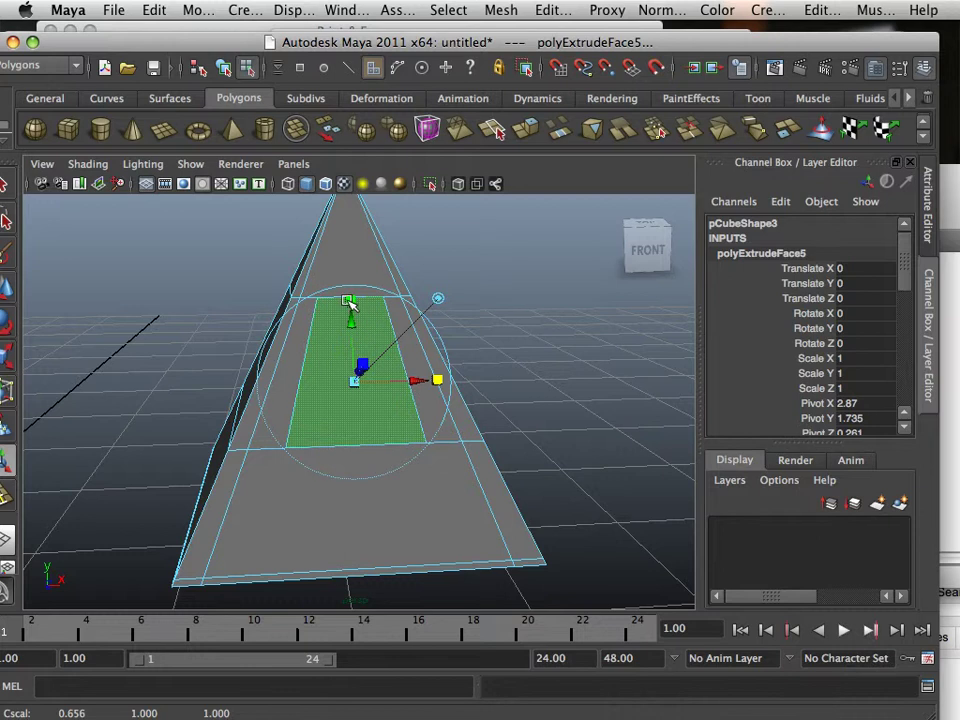
pyautogui.moveTo(349, 302); pyautogui.dragTo(351, 317)
# Extrude the middle face on the pyramid's back and scale it inward in height and width
pyautogui.keyDown('alt'); pyautogui.moveTo(170, 312); pyautogui.dragTo(375, 354); pyautogui.keyUp('alt')
pyautogui.click(375, 354)
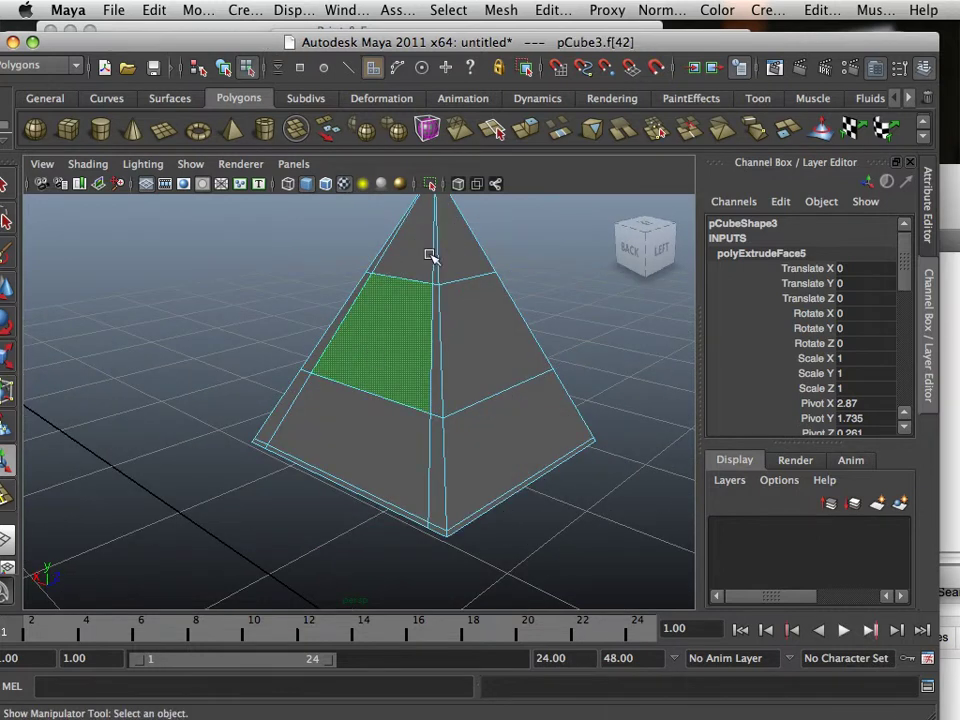
pyautogui.click(521, 133)
pyautogui.keyDown('alt'); pyautogui.moveTo(335, 328); pyautogui.dragTo(358, 333); pyautogui.keyUp('alt')
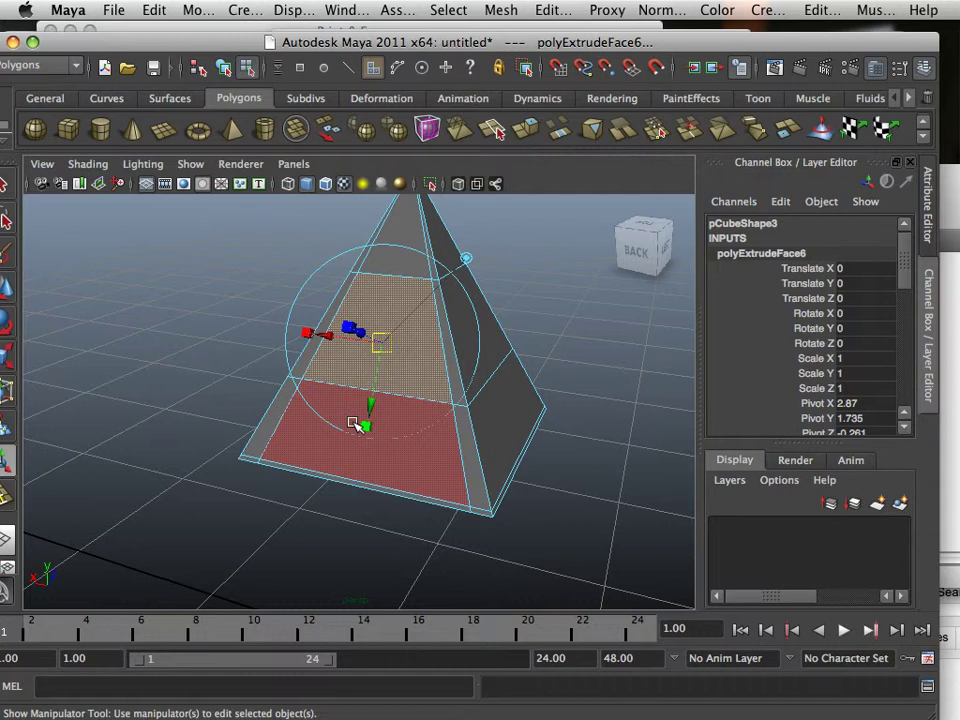
pyautogui.moveTo(355, 425); pyautogui.dragTo(366, 412)
pyautogui.moveTo(311, 335); pyautogui.dragTo(405, 350)
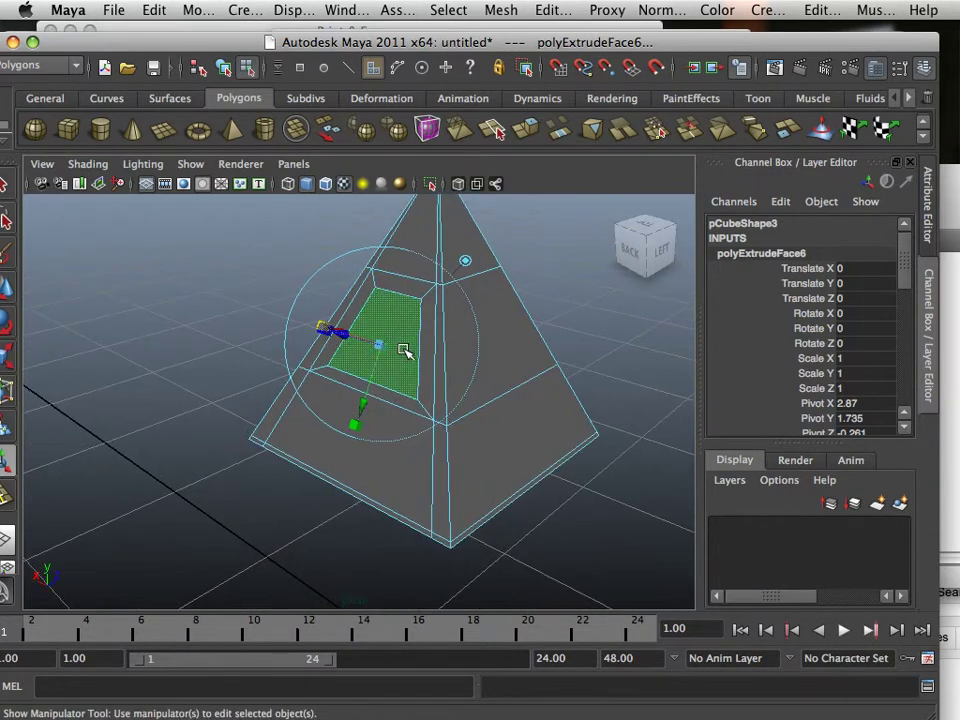
# Delete the inset faces on the pyramid's back and front to leave two facing openings
pyautogui.press('Delete')
pyautogui.keyDown('alt'); pyautogui.moveTo(574, 347); pyautogui.dragTo(317, 375); pyautogui.keyUp('alt')
pyautogui.click(407, 411)
pyautogui.press('Delete')
# Bridge the bottom edges of the front and back openings with a linear path and 0 divisions
pyautogui.keyDown('alt'); pyautogui.moveTo(317, 375); pyautogui.dragTo(393, 384, button='right'); pyautogui.keyUp('alt')
pyautogui.keyDown('alt'); pyautogui.moveTo(393, 384); pyautogui.dragTo(425, 388); pyautogui.keyUp('alt')
pyautogui.keyDown('alt'); pyautogui.moveTo(365, 331); pyautogui.dragTo(345, 349); pyautogui.keyUp('alt')
pyautogui.scroll(3, 345, 349)
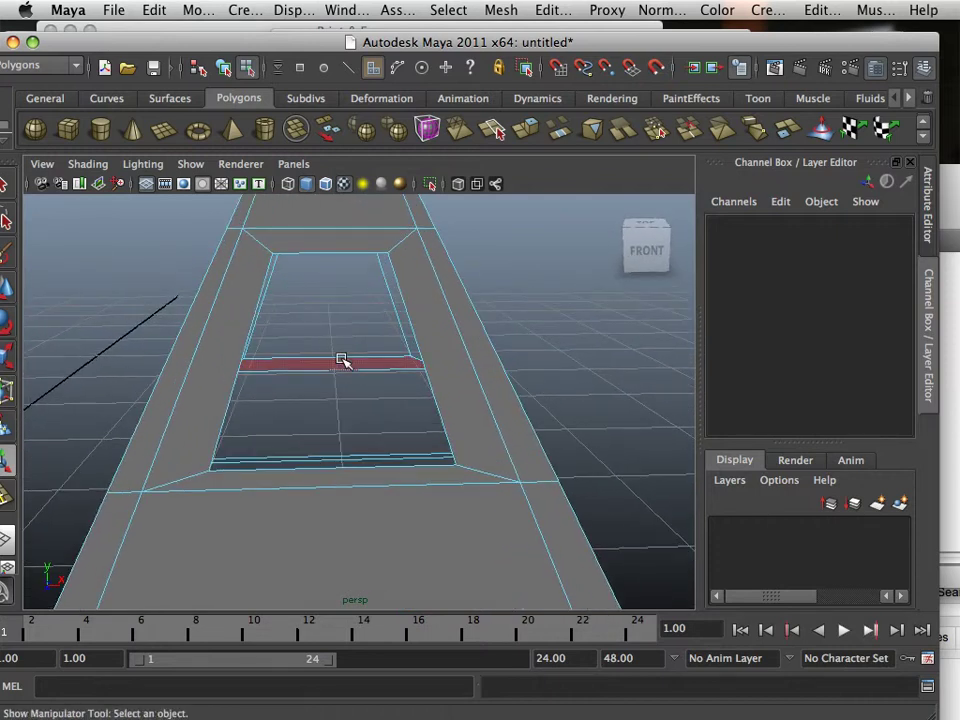
pyautogui.moveTo(291, 476); pyautogui.dragTo(281, 318, button='right')
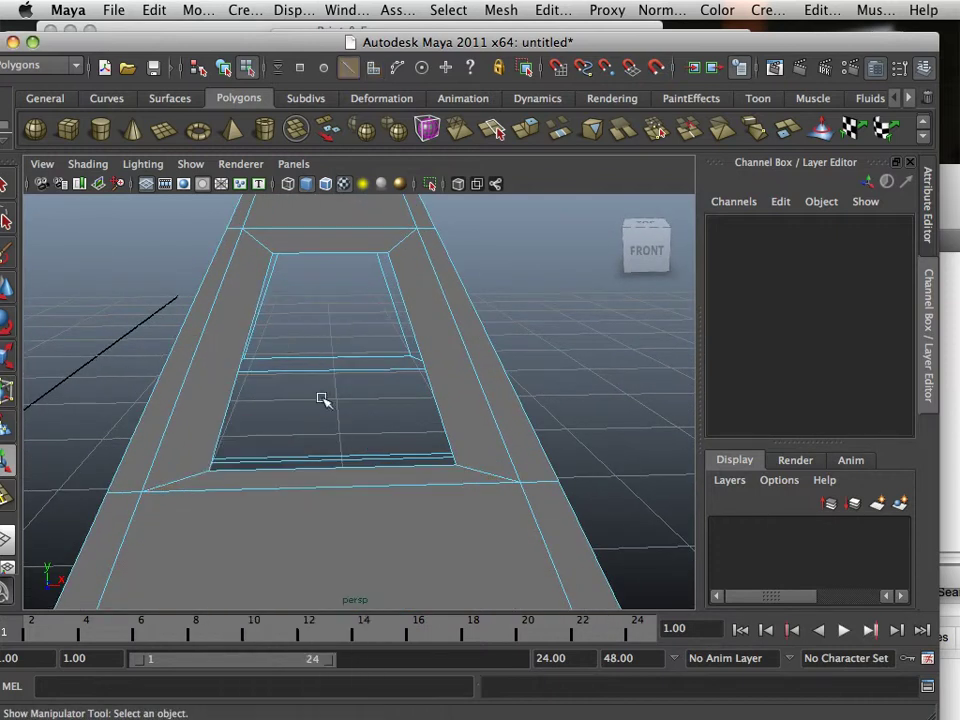
pyautogui.click(330, 467)
pyautogui.keyDown('alt'); pyautogui.moveTo(321, 467); pyautogui.dragTo(335, 485); pyautogui.keyUp('alt')
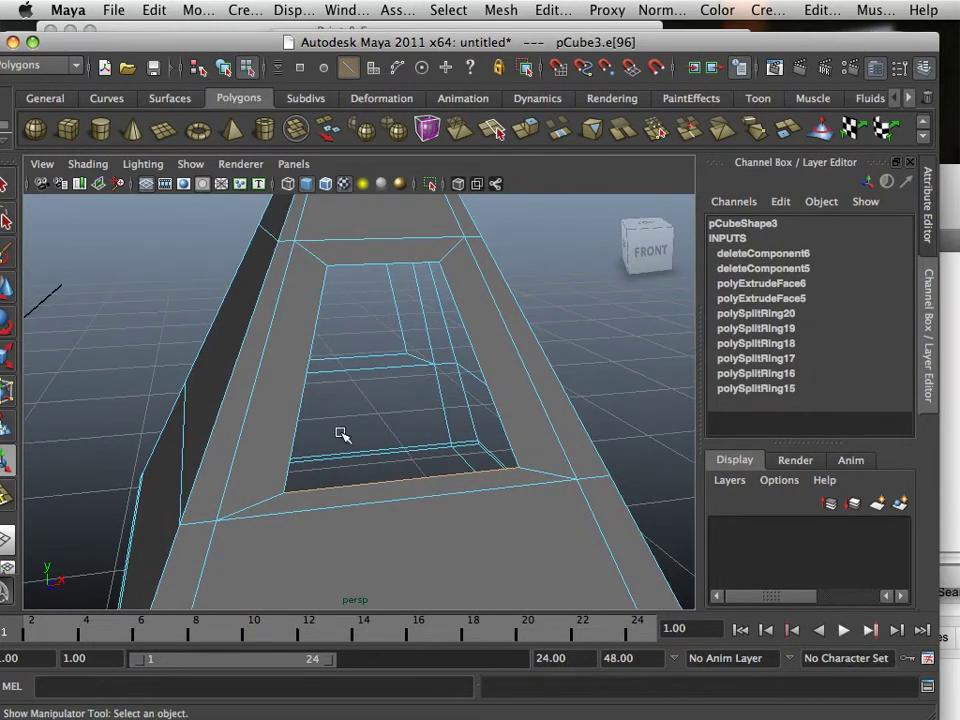
pyautogui.keyDown('shift'); pyautogui.click(352, 357); pyautogui.keyUp('shift')
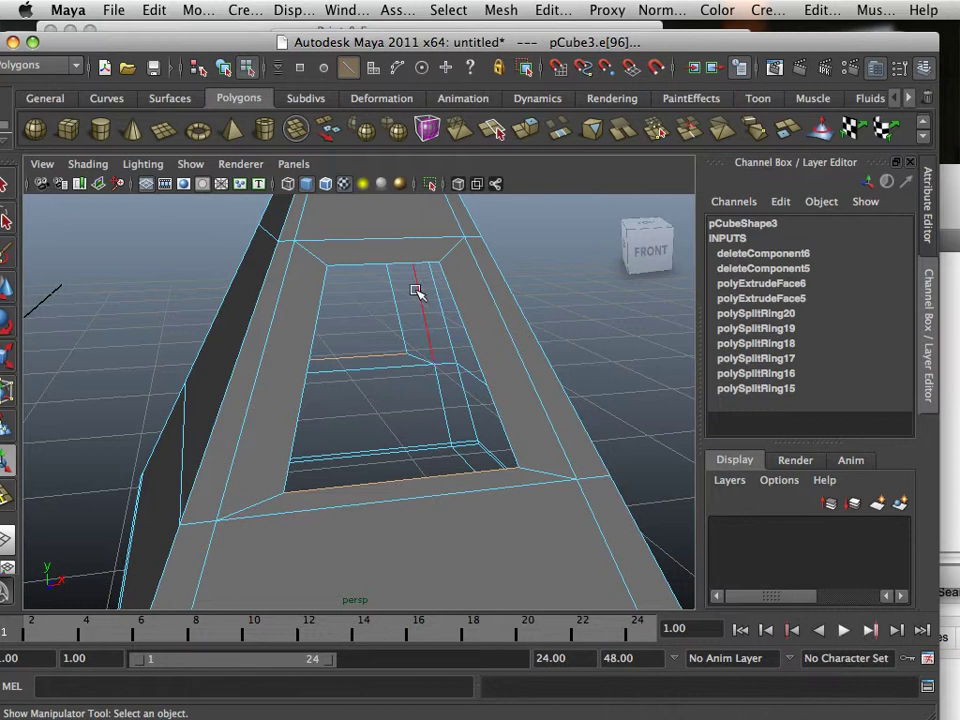
pyautogui.click(505, 12)
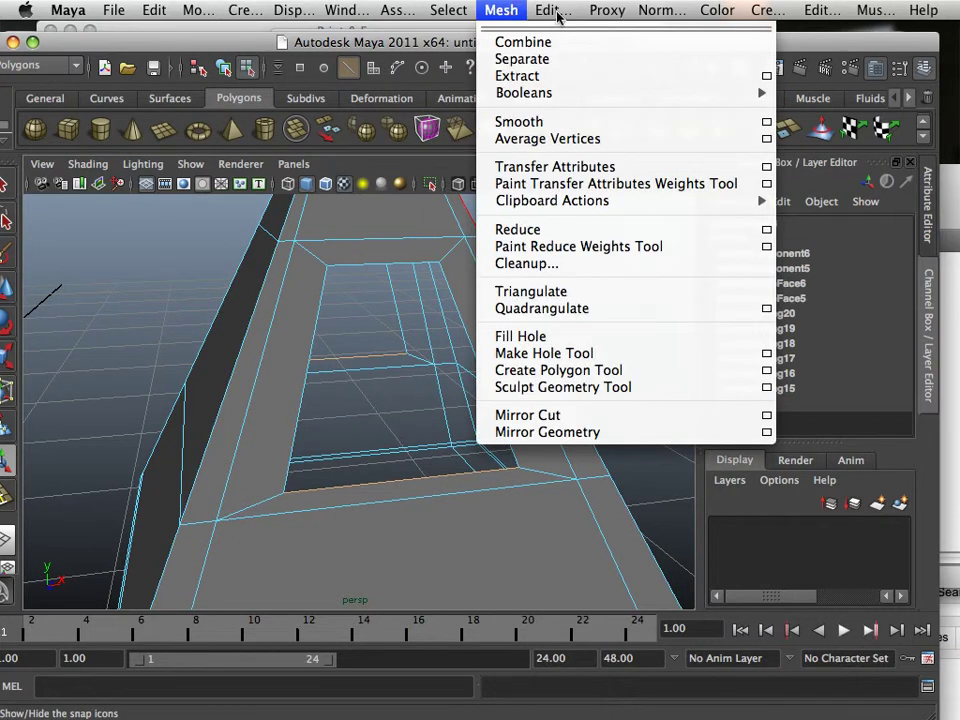
pyautogui.moveTo(557, 12)
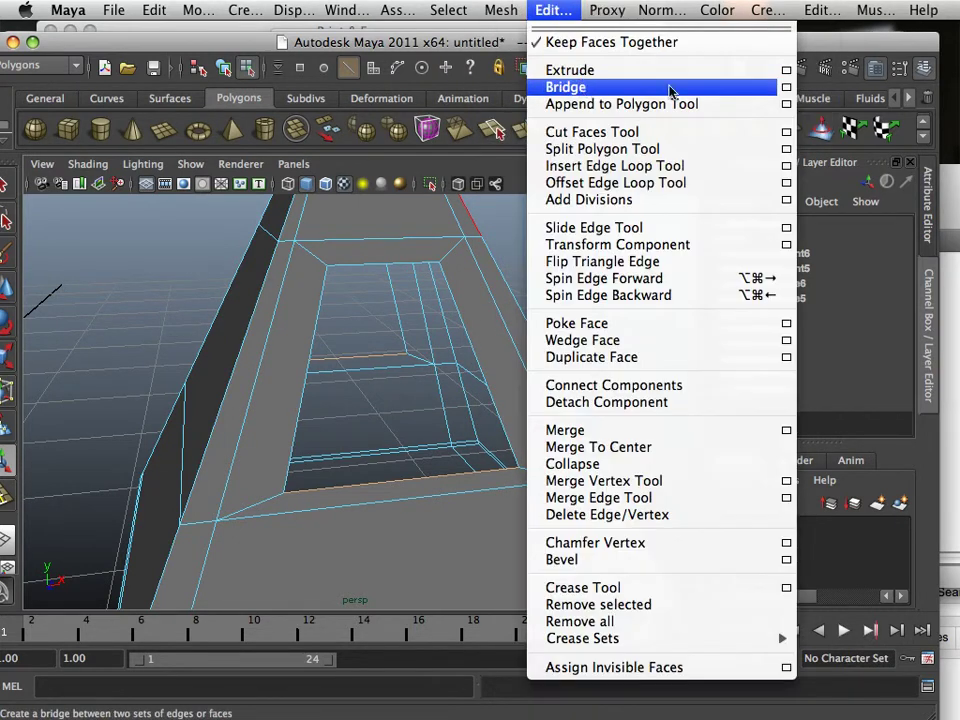
pyautogui.click(786, 87)
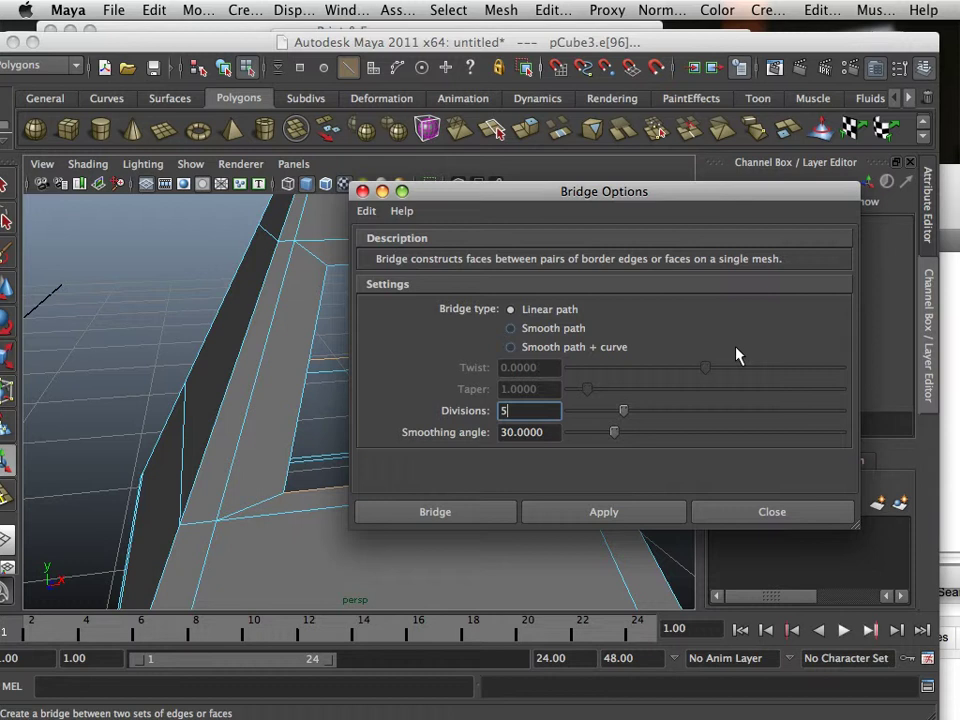
pyautogui.click(570, 514)
pyautogui.moveTo(479, 198); pyautogui.dragTo(669, 178)
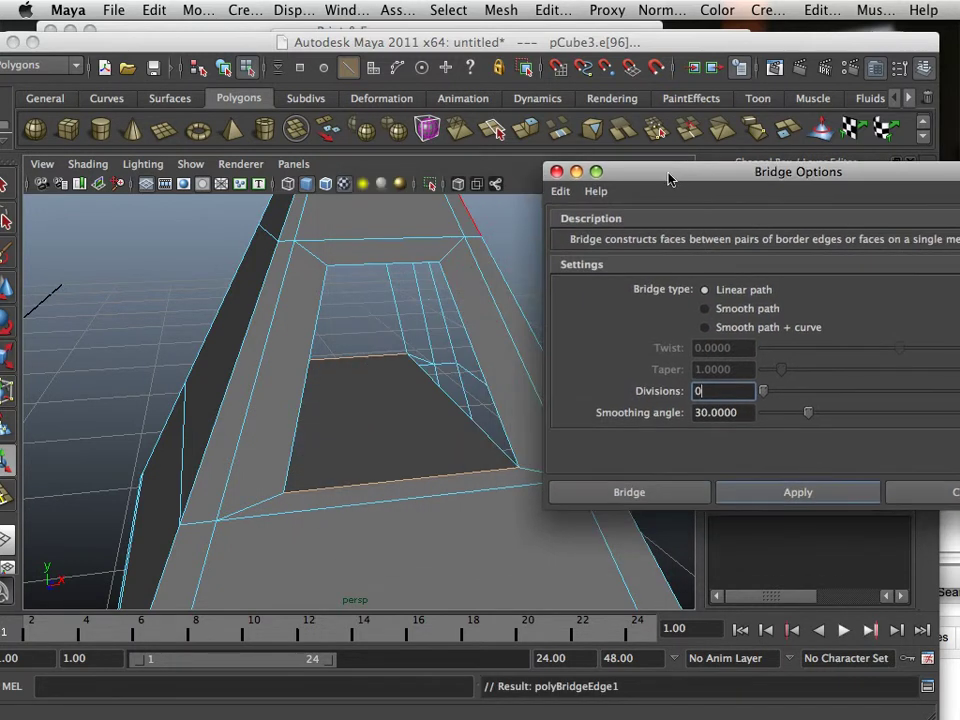
# Bridge the right side edges of the front and back openings with a linear path and 0 divisions
pyautogui.keyDown('alt'); pyautogui.moveTo(345, 335); pyautogui.dragTo(421, 318); pyautogui.keyUp('alt')
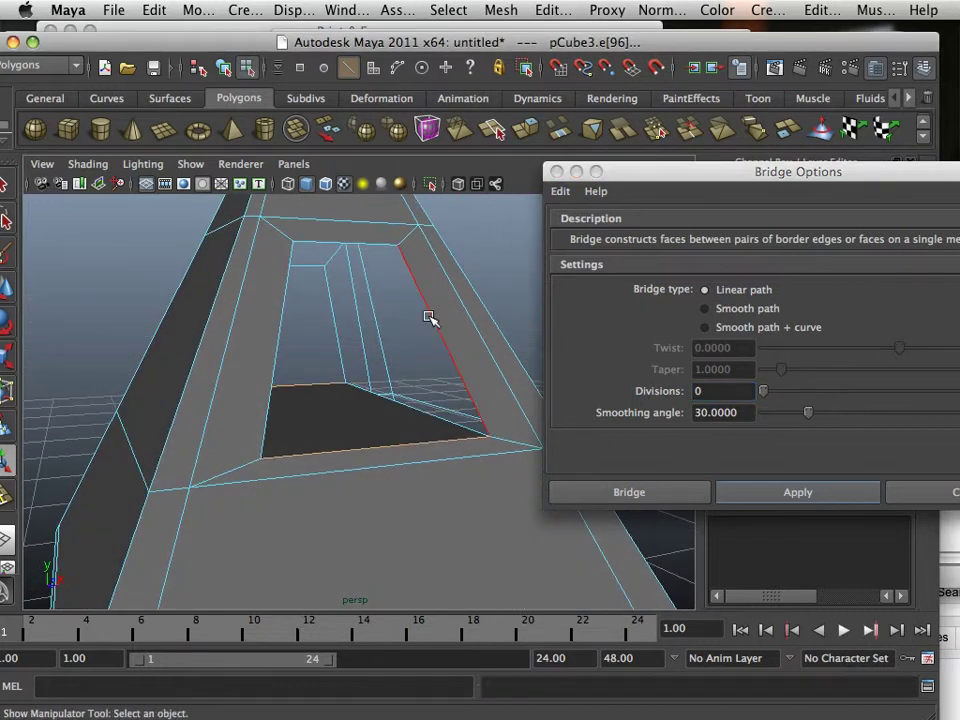
pyautogui.click(428, 317)
pyautogui.keyDown('shift'); pyautogui.click(337, 328); pyautogui.keyUp('shift')
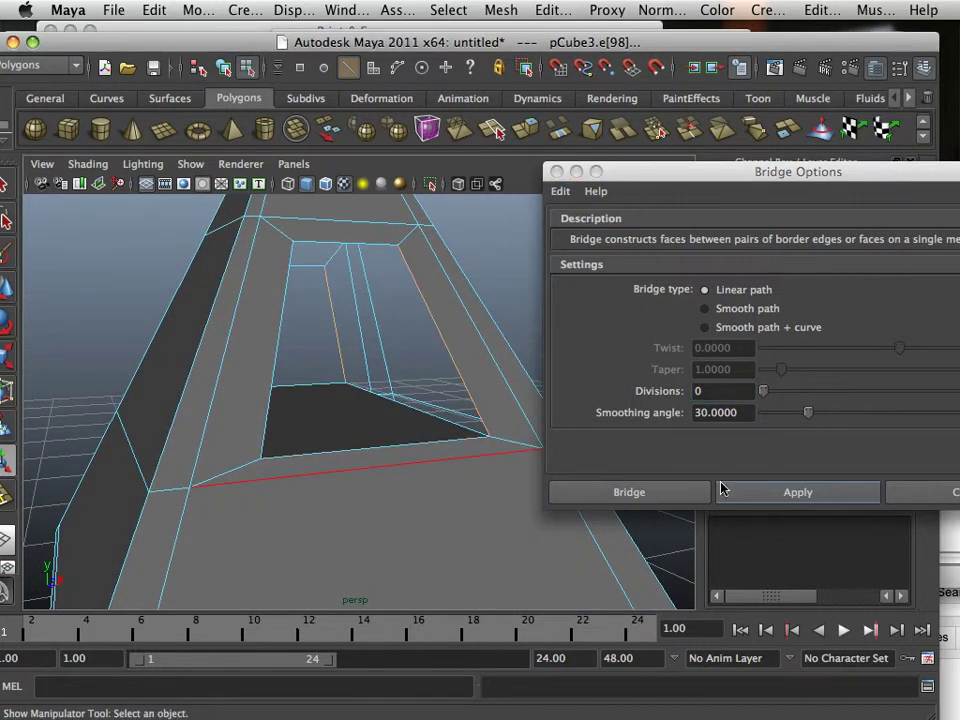
pyautogui.click(750, 491)
# Bridge the top edges of the front and back openings with a linear path and 0 divisions
pyautogui.keyDown('alt'); pyautogui.moveTo(364, 316); pyautogui.dragTo(337, 410, button='middle'); pyautogui.keyUp('alt')
pyautogui.keyDown('alt'); pyautogui.moveTo(338, 410); pyautogui.dragTo(276, 274); pyautogui.keyUp('alt')
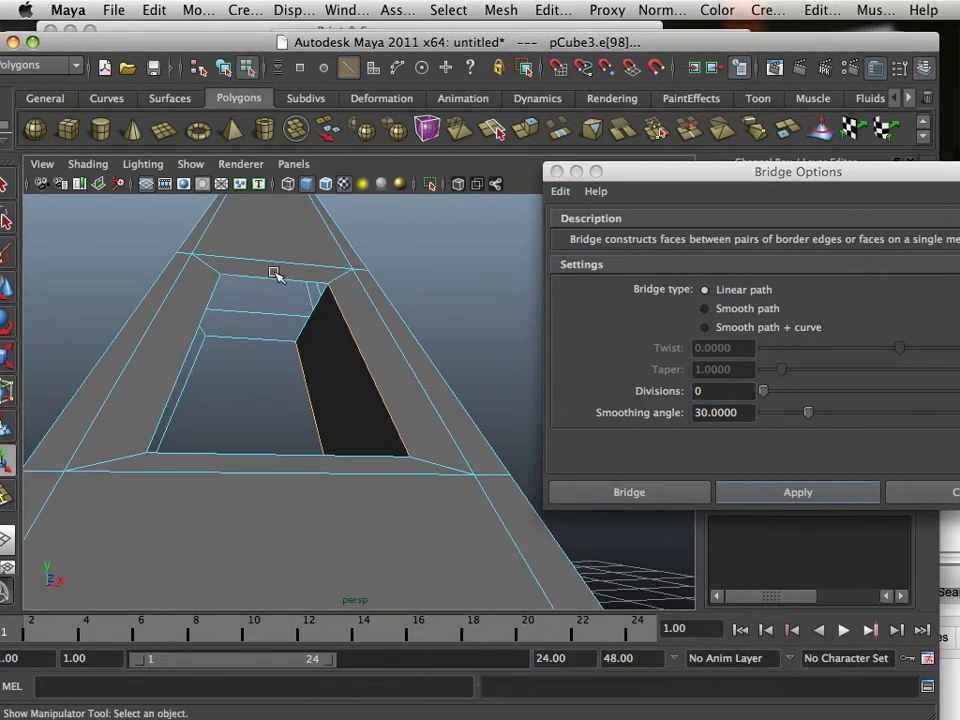
pyautogui.click(274, 281)
pyautogui.keyDown('shift'); pyautogui.click(271, 338); pyautogui.keyUp('shift')
pyautogui.click(750, 498)
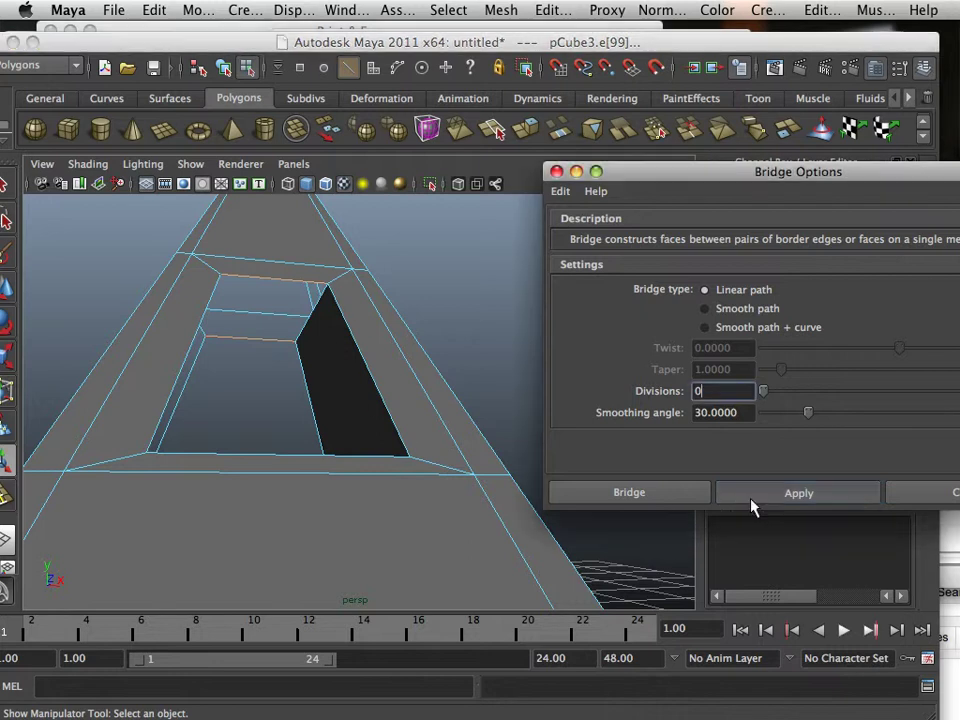
# Bridge the left side edges of the front and back openings to close the tunnel's last wall
pyautogui.keyDown('alt'); pyautogui.moveTo(316, 371); pyautogui.dragTo(248, 348); pyautogui.keyUp('alt')
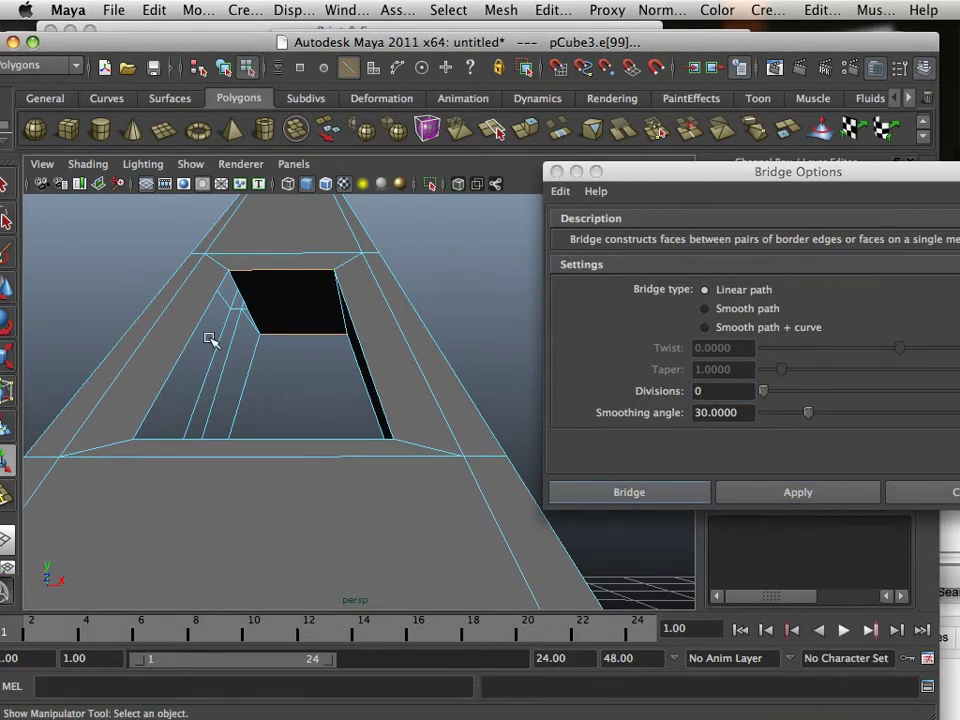
pyautogui.click(195, 331)
pyautogui.keyDown('shift'); pyautogui.click(250, 371); pyautogui.keyUp('shift')
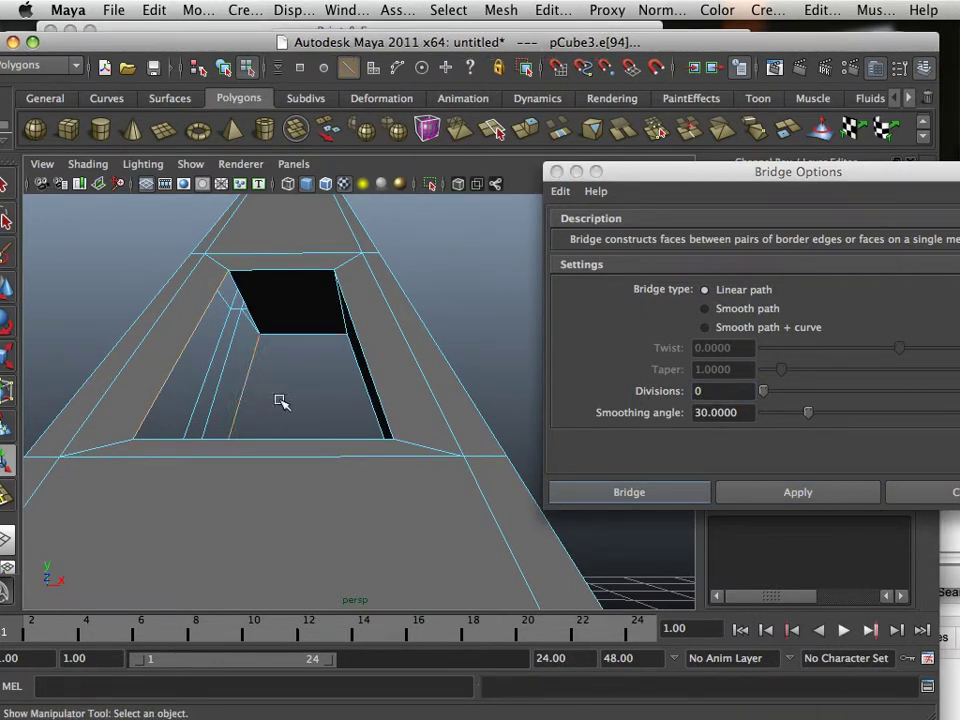
pyautogui.press('g')
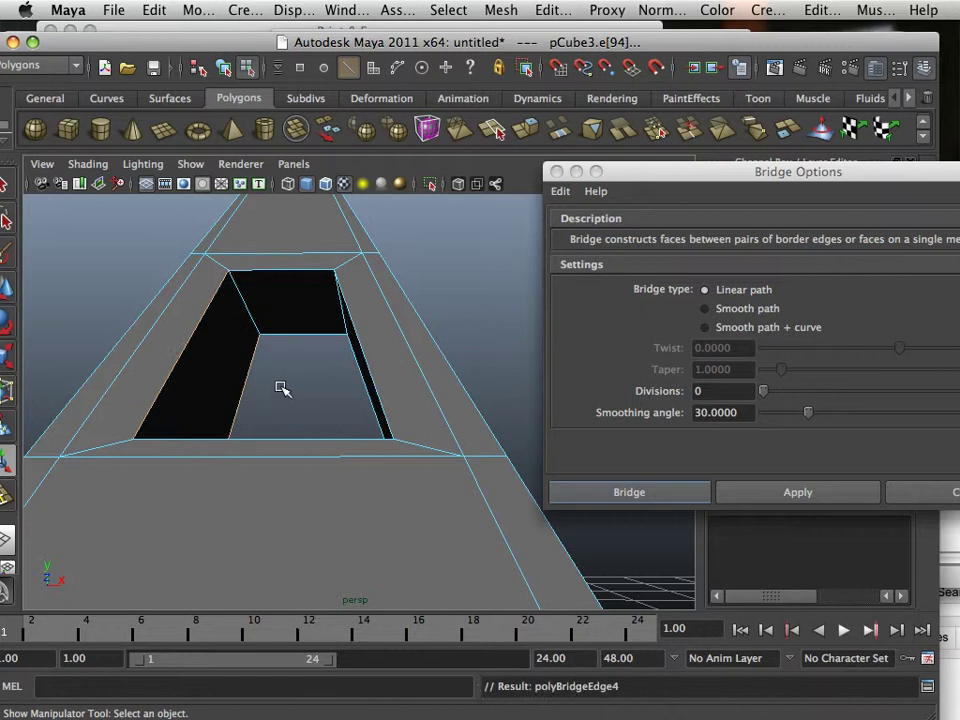
# Return to object mode, select the pyramid and preview it smoothed before restoring the unsmoothed display
pyautogui.keyDown('alt'); pyautogui.moveTo(282, 389); pyautogui.dragTo(255, 380); pyautogui.keyUp('alt')
pyautogui.moveTo(228, 346); pyautogui.dragTo(236, 425, button='right')
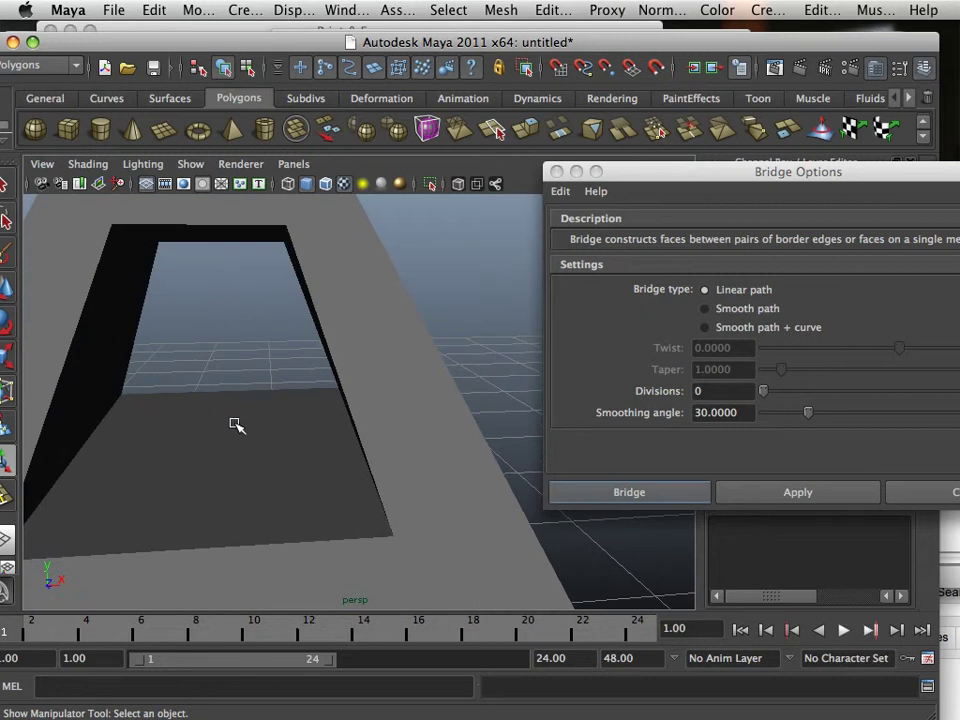
pyautogui.scroll(-4, 228, 423)
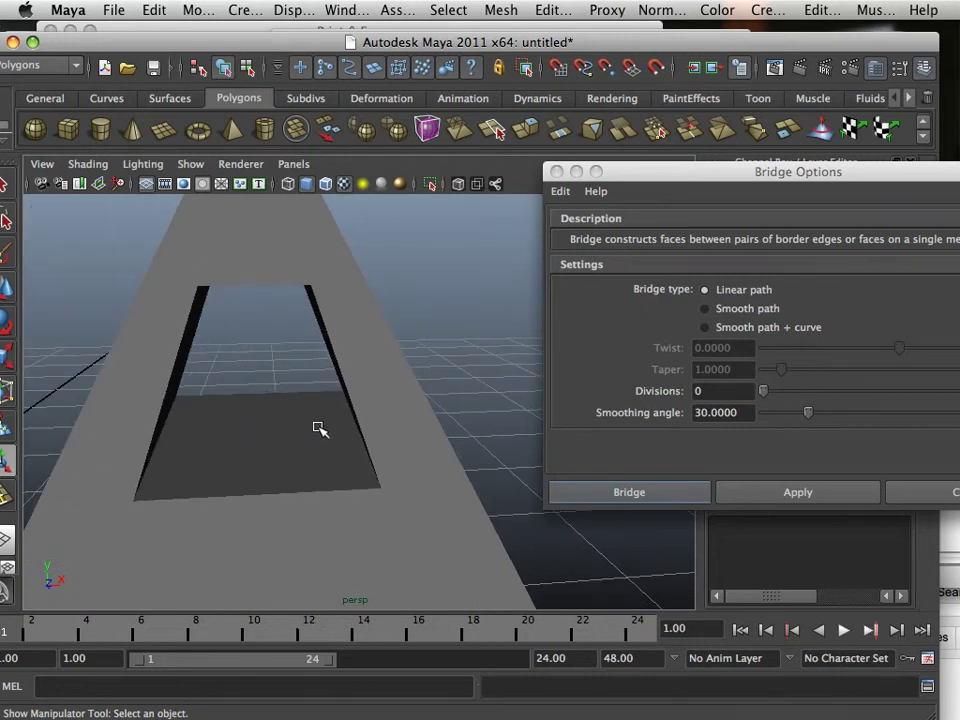
pyautogui.click(417, 439)
pyautogui.keyDown('alt'); pyautogui.moveTo(318, 430); pyautogui.dragTo(332, 431); pyautogui.keyUp('alt')
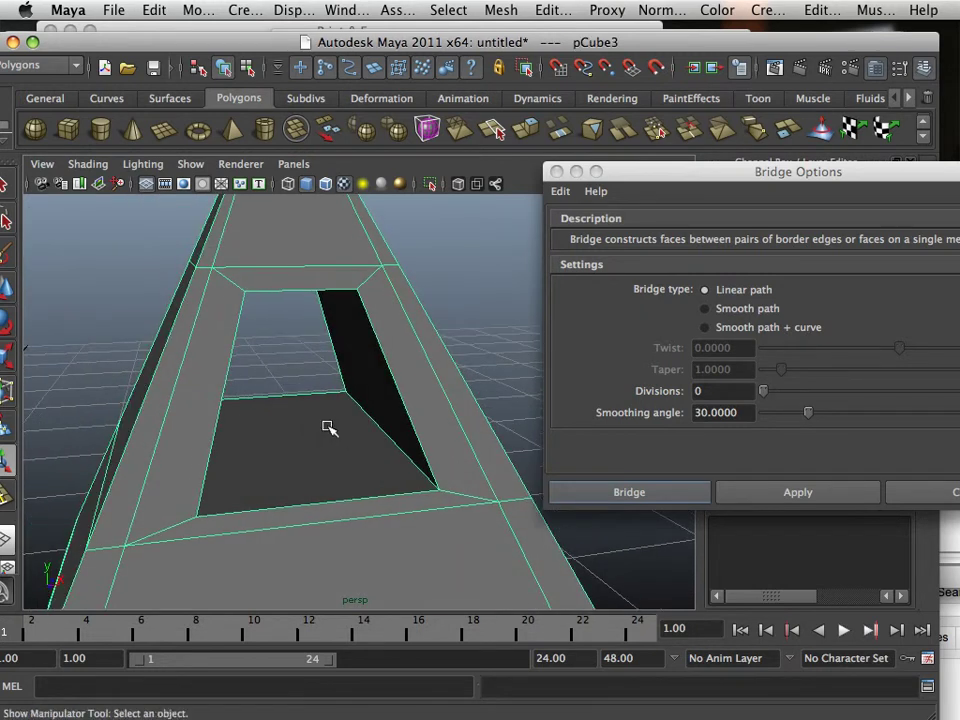
pyautogui.press('3')
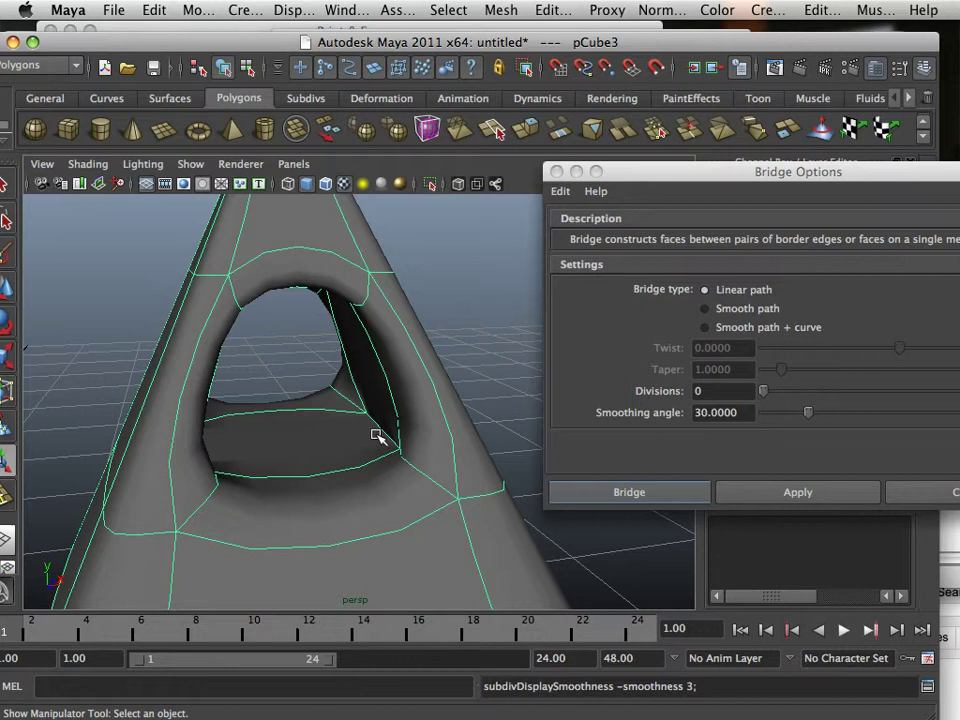
pyautogui.press('1')
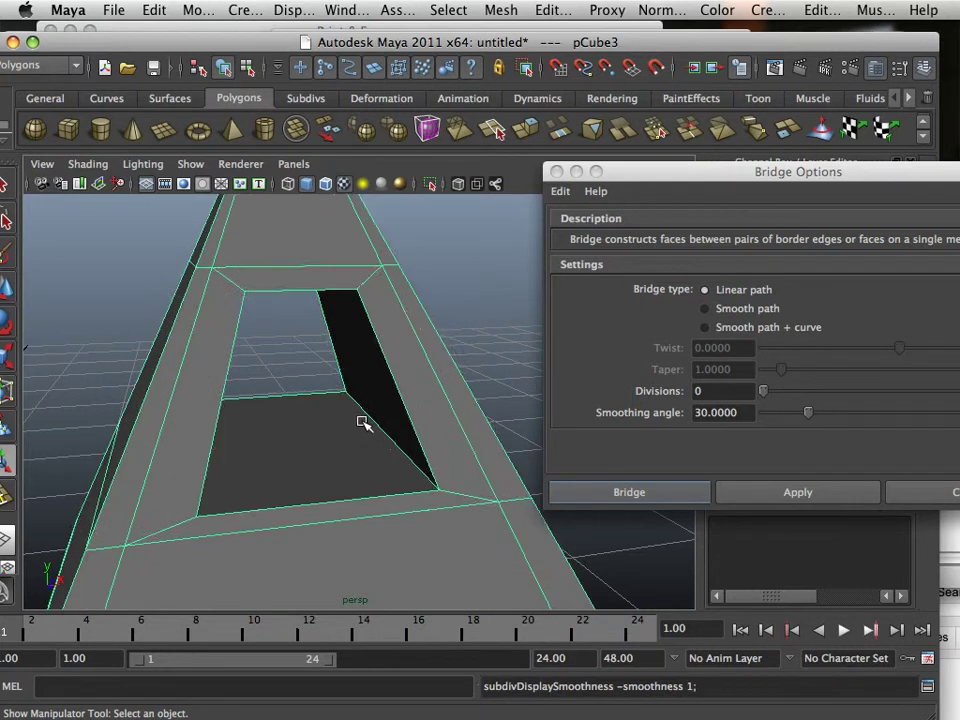
# Close the bridge options and examine the bridged hole and the pyramid's sides from several angles
pyautogui.scroll(-3, 361, 419)
pyautogui.keyDown('alt'); pyautogui.moveTo(374, 425); pyautogui.dragTo(340, 425, button='middle'); pyautogui.keyUp('alt')
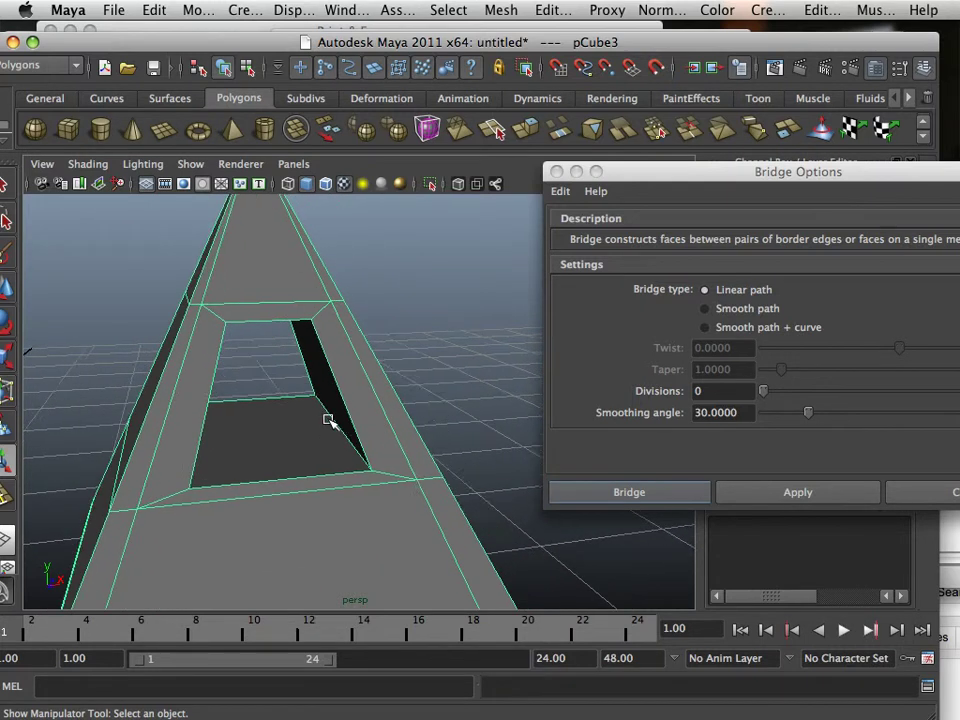
pyautogui.keyDown('alt'); pyautogui.moveTo(328, 420); pyautogui.dragTo(295, 414); pyautogui.keyUp('alt')
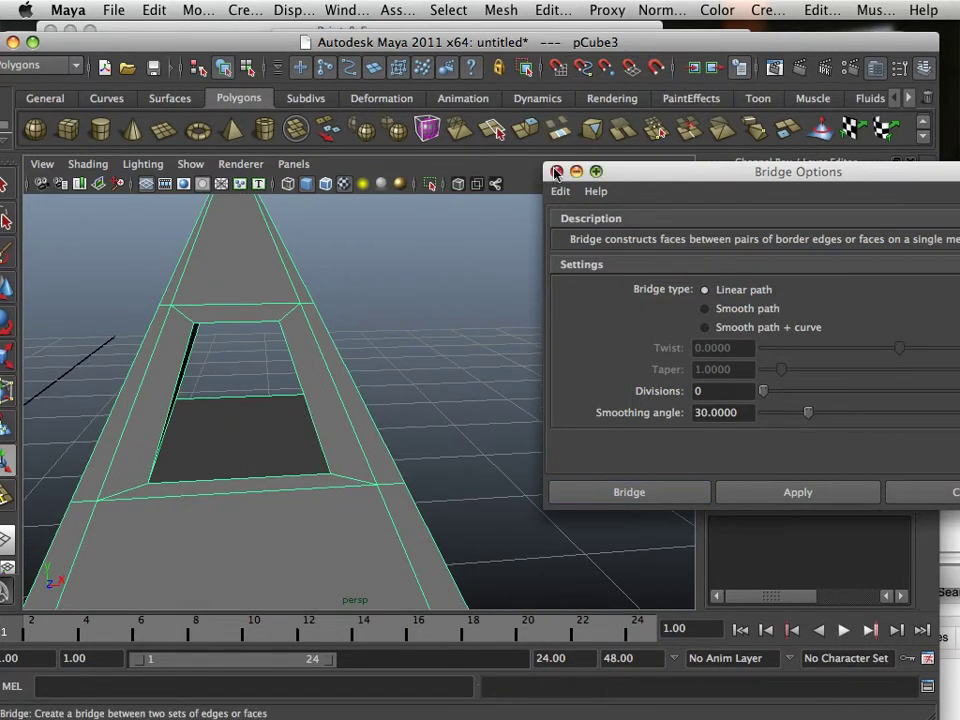
pyautogui.click(557, 172)
pyautogui.scroll(-4, 330, 302)
pyautogui.keyDown('alt'); pyautogui.moveTo(320, 309); pyautogui.dragTo(375, 322); pyautogui.keyUp('alt')
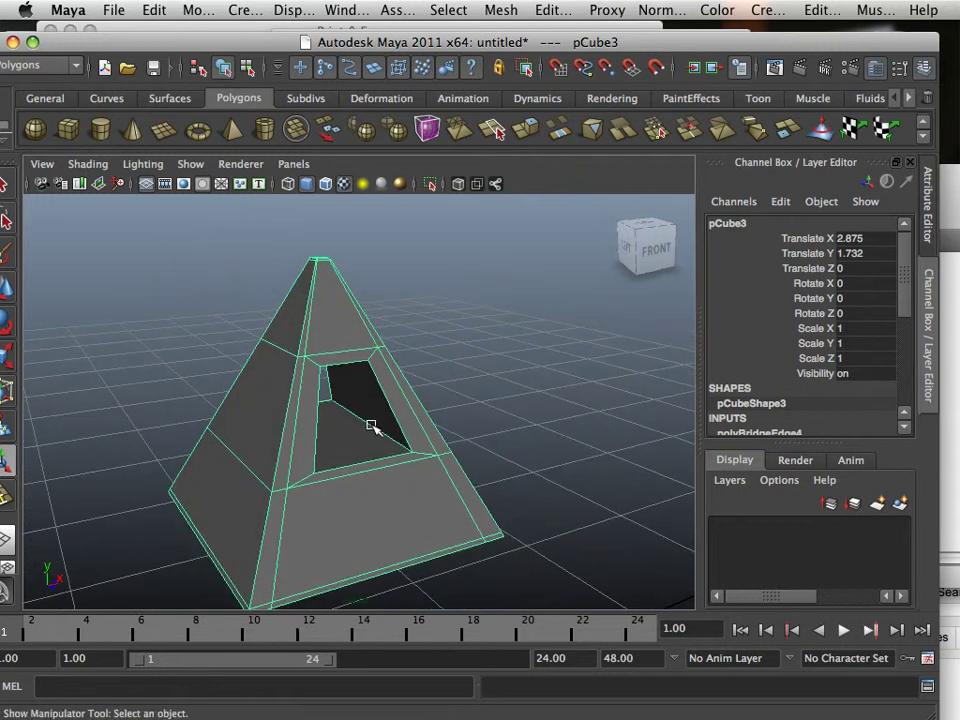
pyautogui.scroll(5, 373, 428)
pyautogui.keyDown('alt'); pyautogui.moveTo(503, 540); pyautogui.dragTo(361, 504); pyautogui.keyUp('alt')
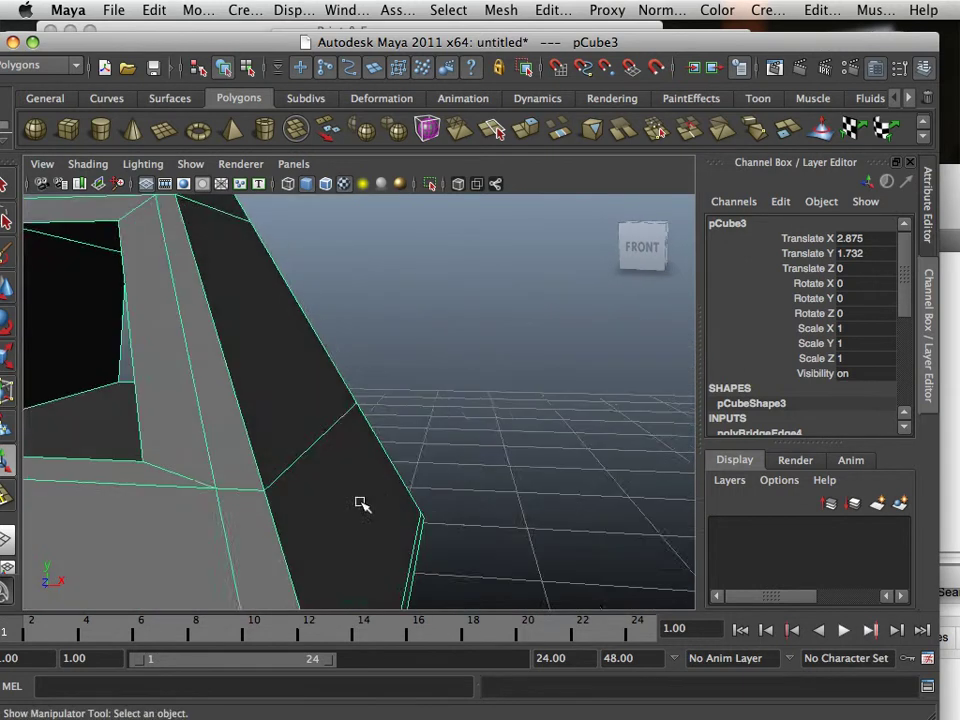
pyautogui.keyDown('alt'); pyautogui.moveTo(211, 450); pyautogui.dragTo(298, 424); pyautogui.keyUp('alt')
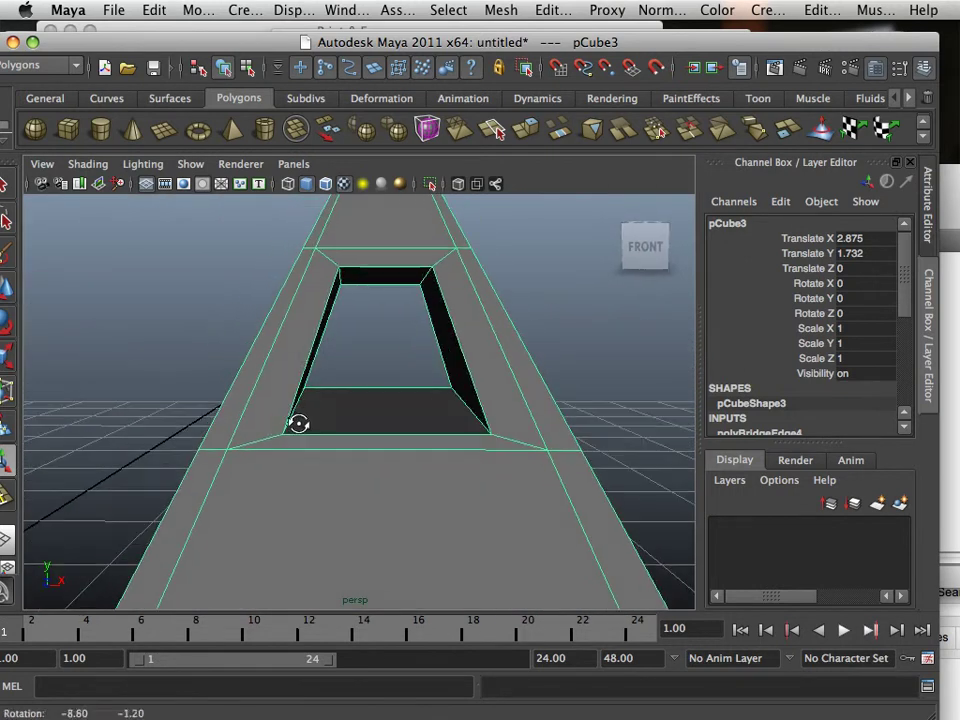
# Select the corner vertices of the hole's front and back openings and merge them
pyautogui.rightClick(301, 348)
pyautogui.click(248, 345)
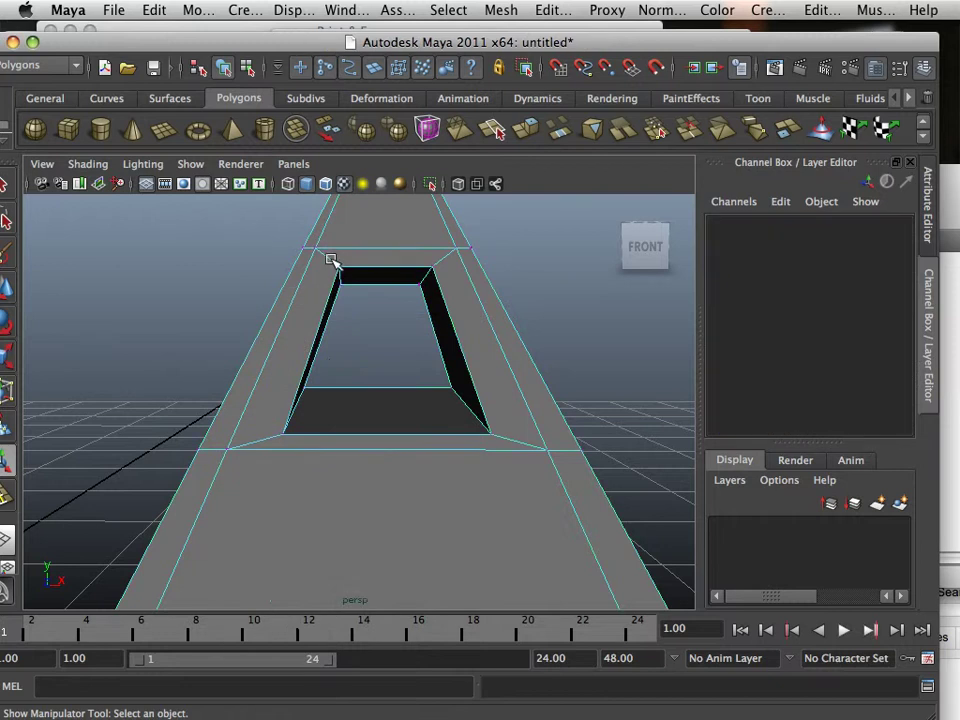
pyautogui.moveTo(432, 332); pyautogui.dragTo(487, 389)
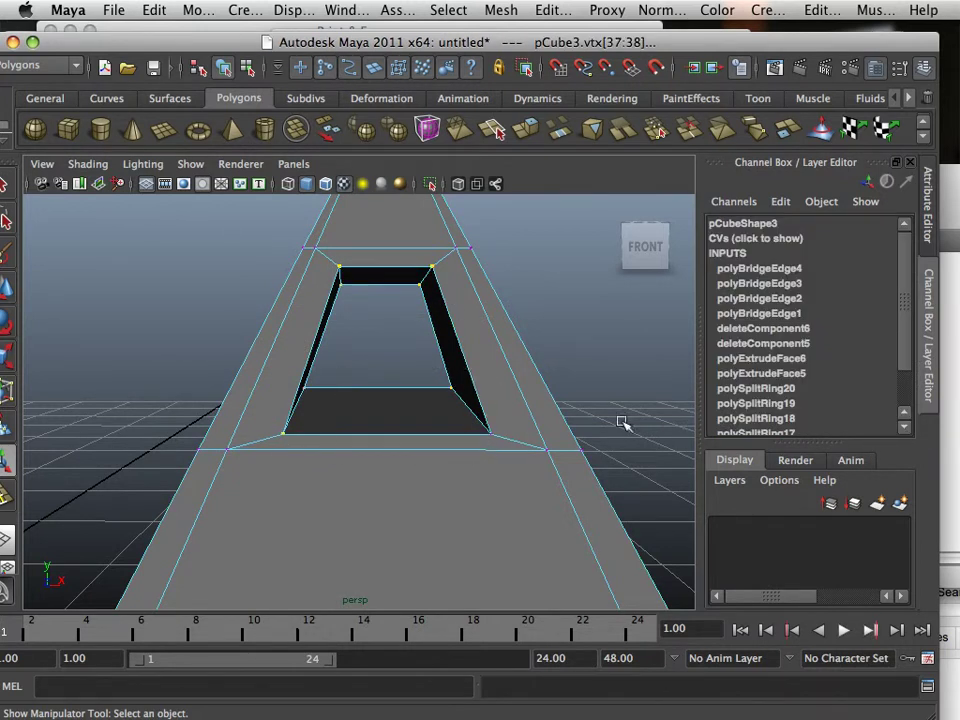
pyautogui.click(553, 10)
pyautogui.moveTo(500, 10)
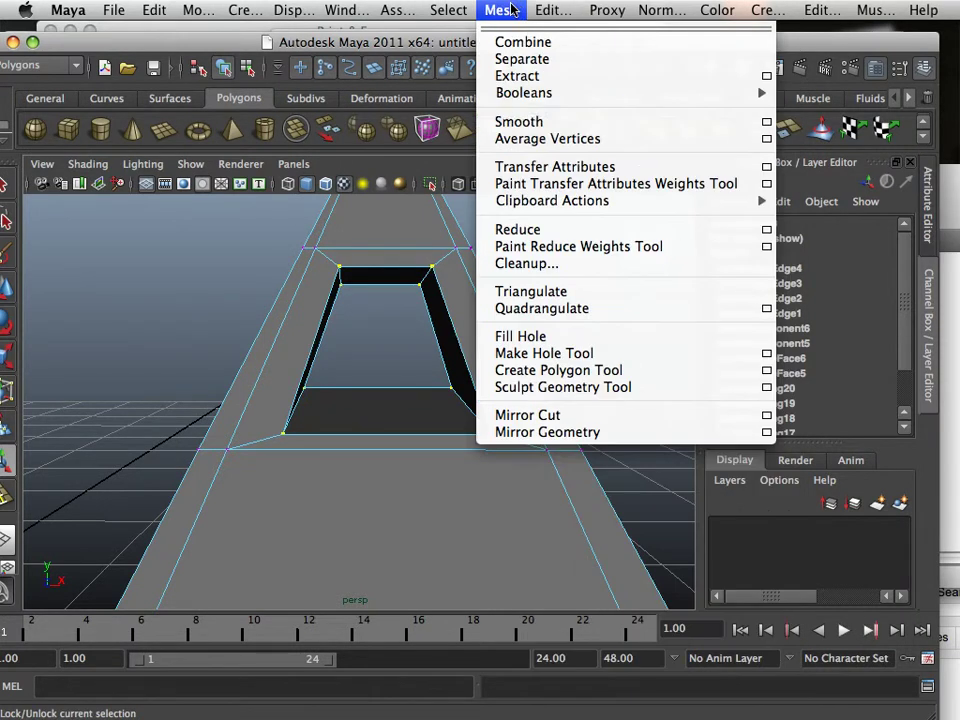
pyautogui.moveTo(553, 10)
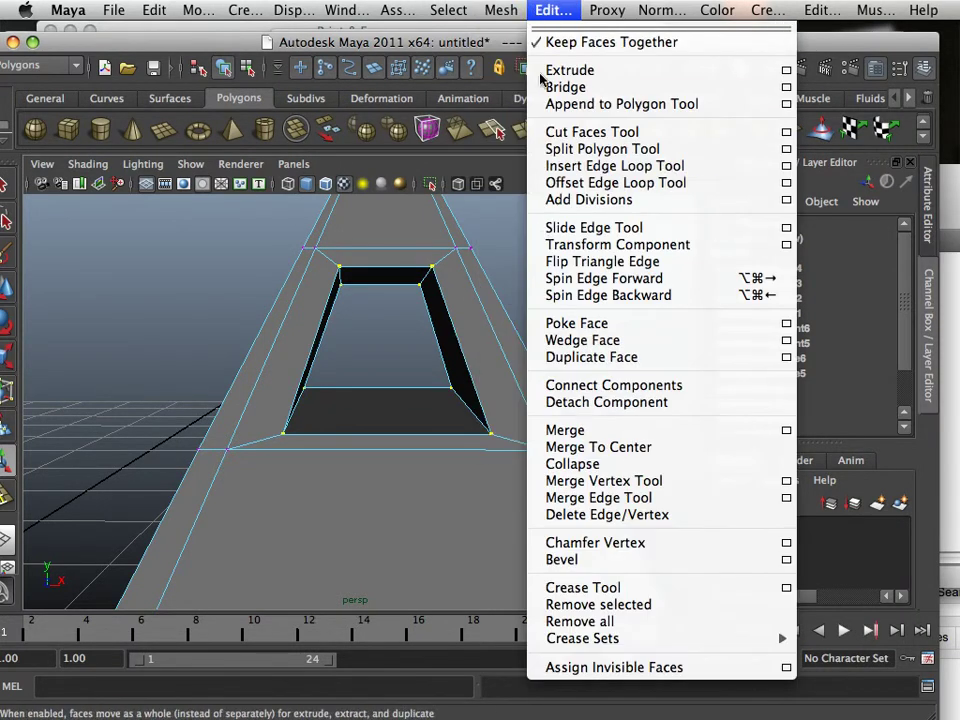
pyautogui.click(563, 429)
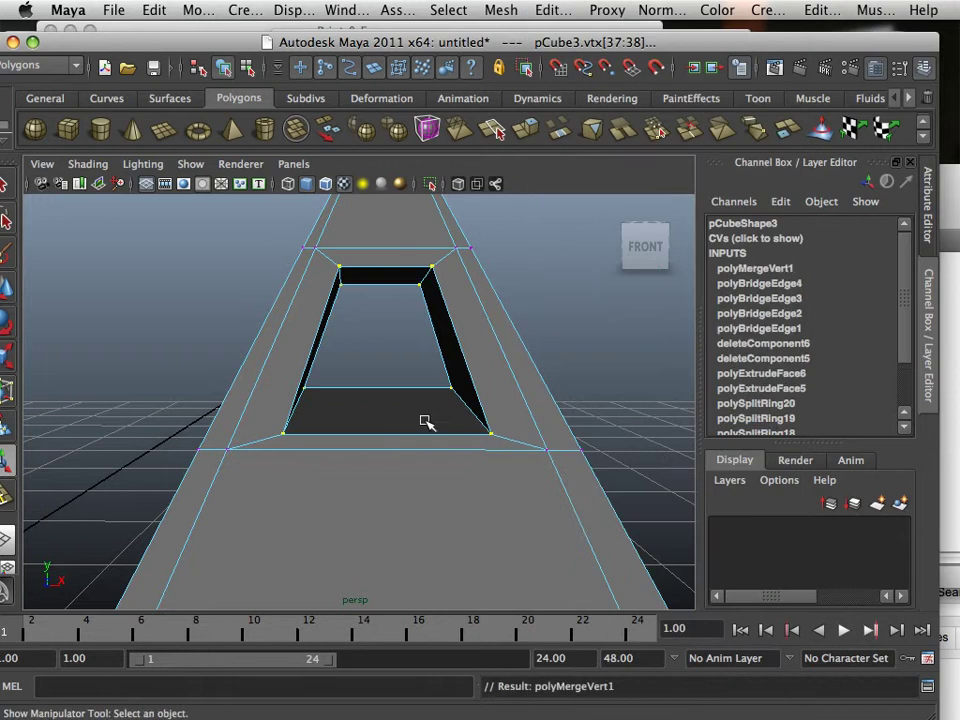
# Return to object mode and check the merged pyramid in smooth preview, ending with the unsmoothed display
pyautogui.moveTo(425, 345); pyautogui.dragTo(472, 323, button='right')
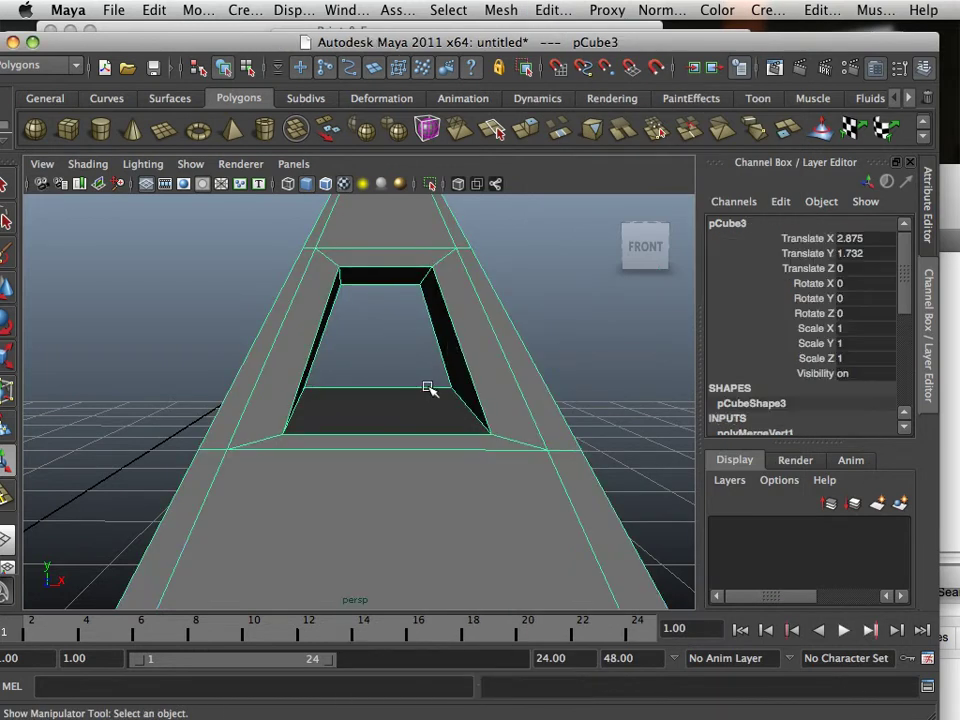
pyautogui.press('3')
pyautogui.press('1')
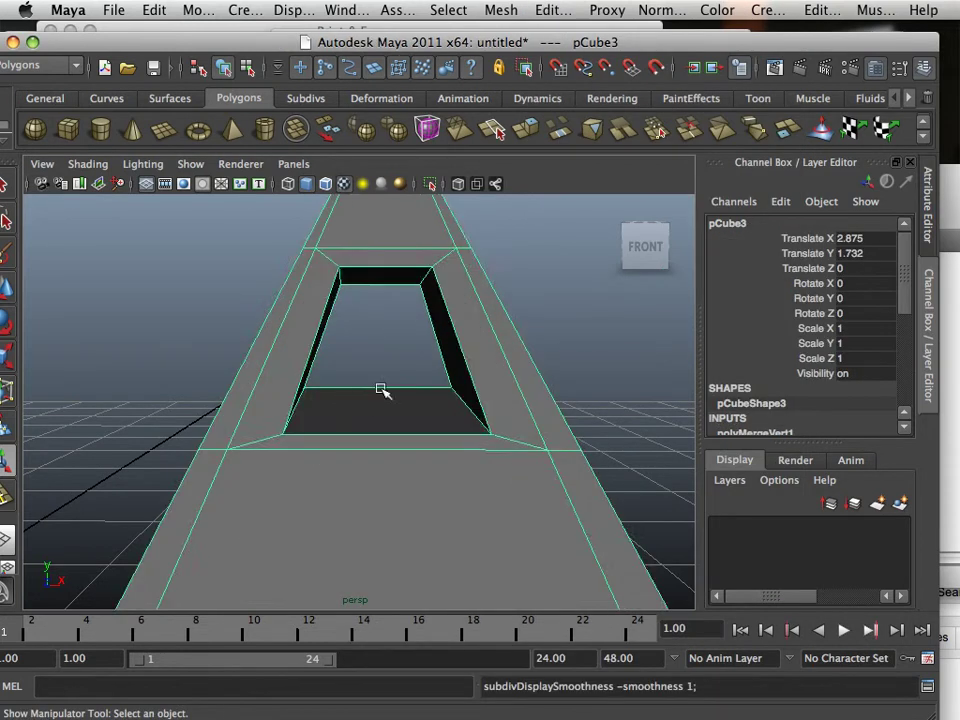
pyautogui.scroll(-8, 340, 378)
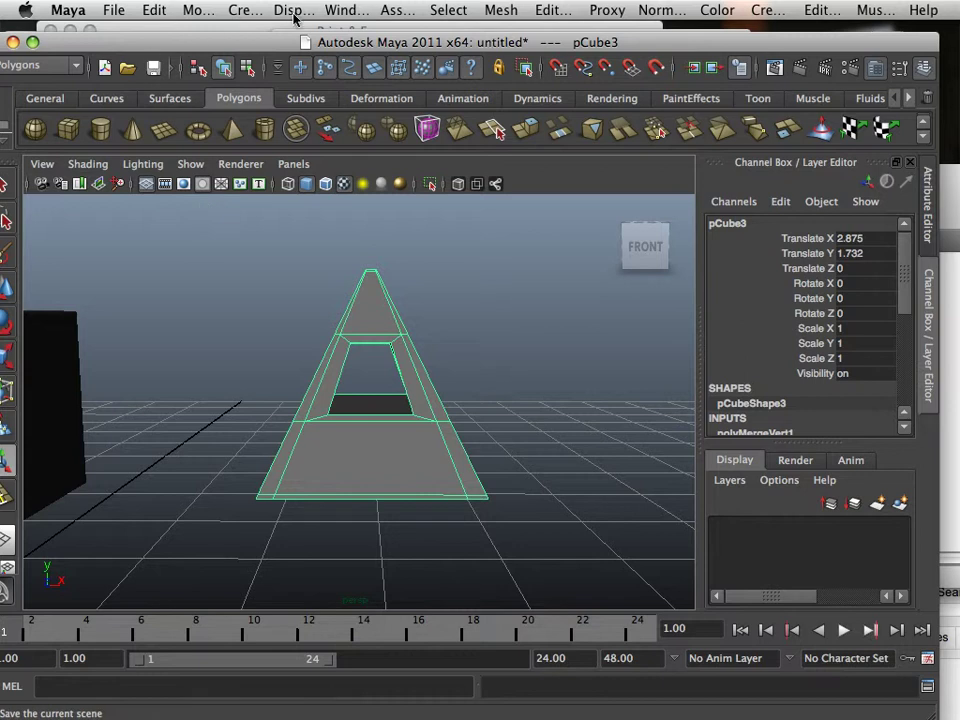
# Load the objExport.bundle plug-in in the Plug-in Manager and close the manager
pyautogui.click(332, 12)
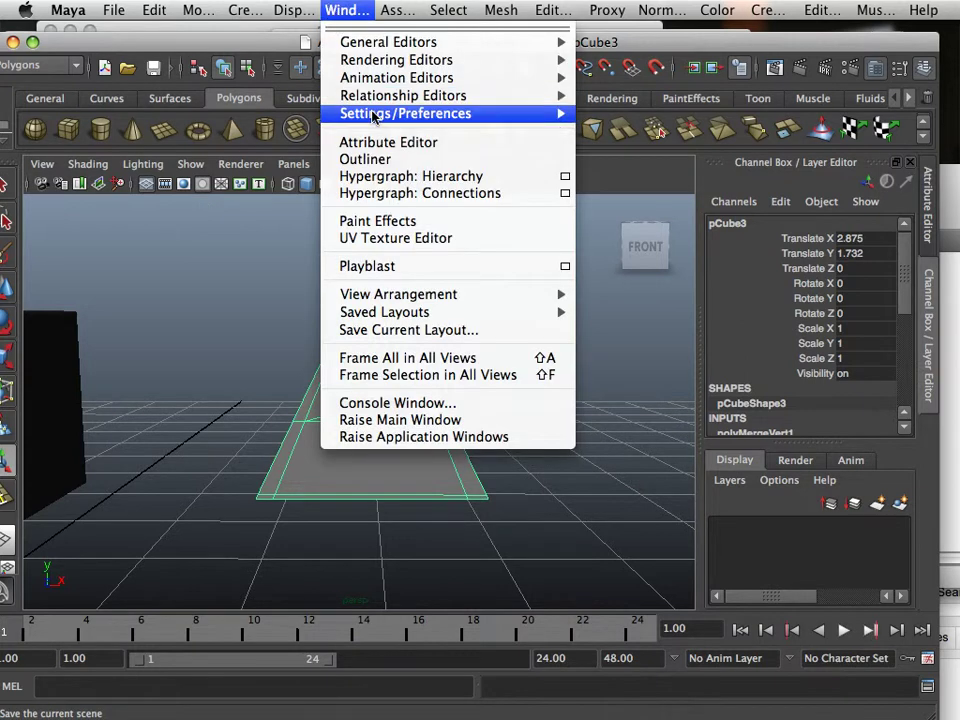
pyautogui.moveTo(375, 113)
pyautogui.click(643, 283)
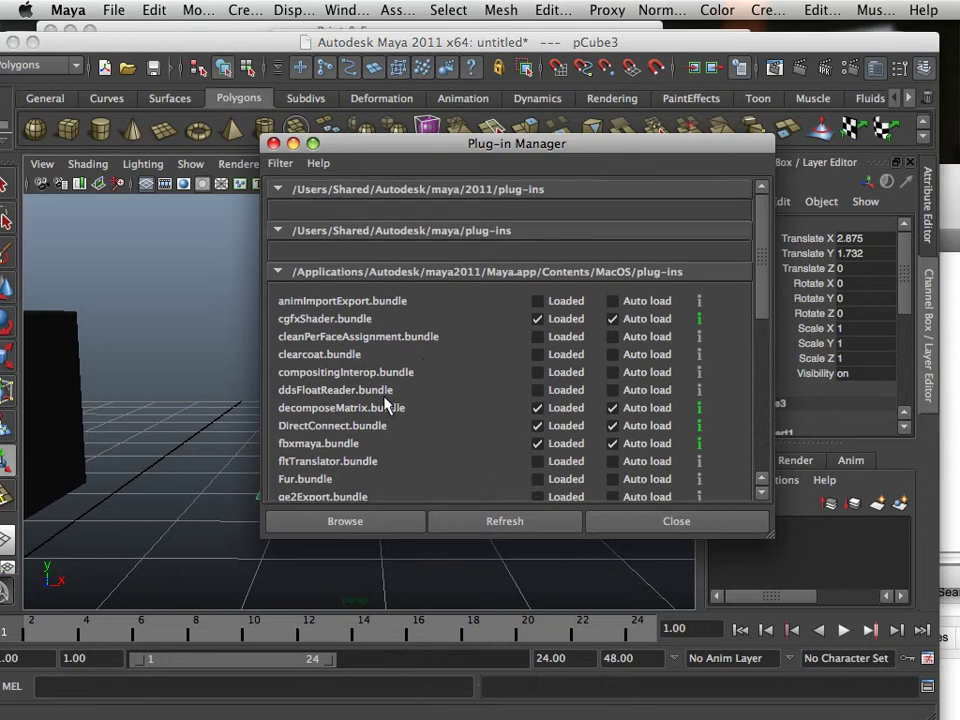
pyautogui.scroll(-3, 481, 461)
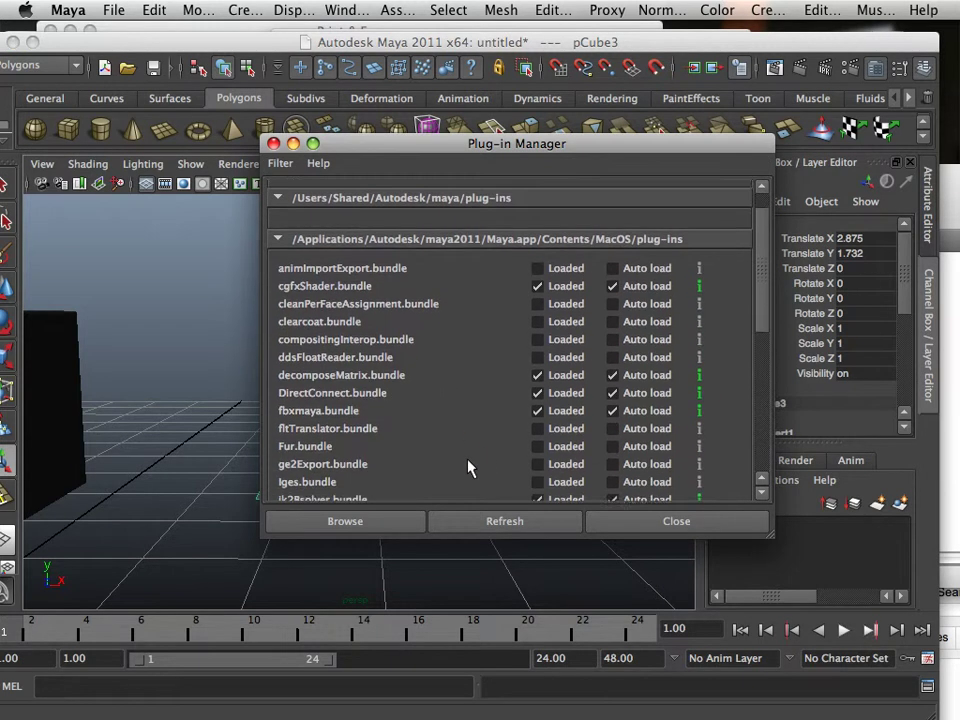
pyautogui.scroll(-3, 720, 356)
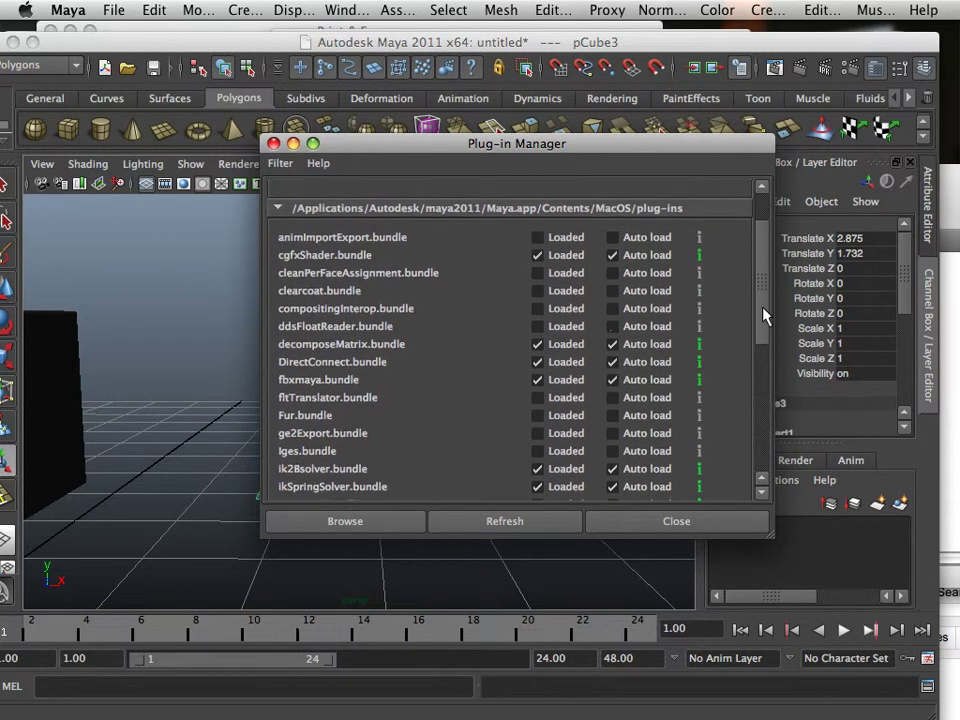
pyautogui.scroll(-3, 767, 346)
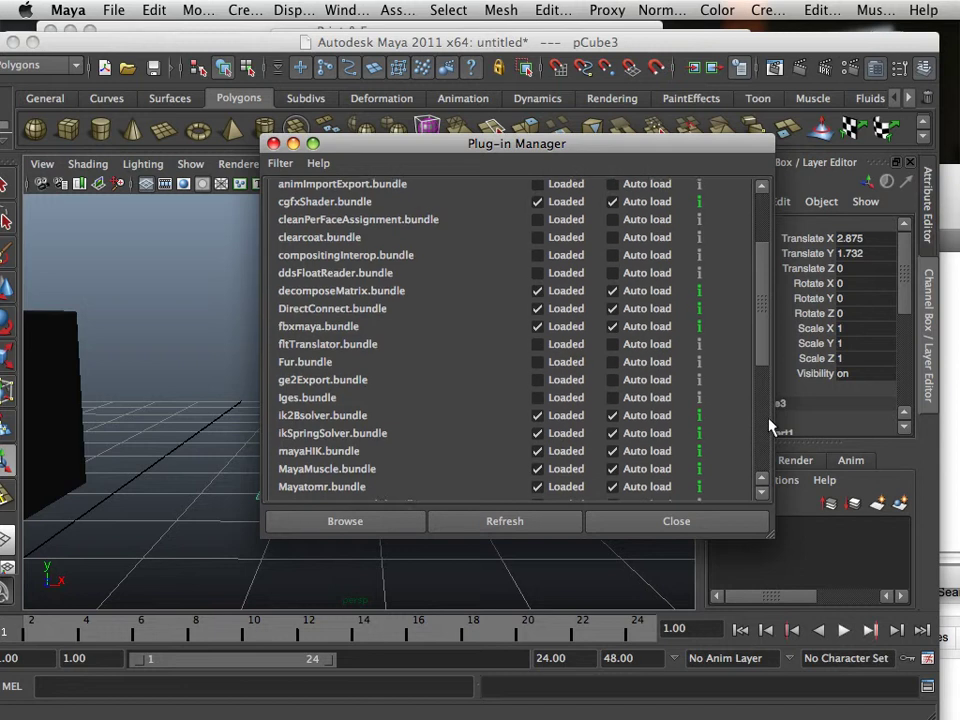
pyautogui.scroll(-3, 768, 490)
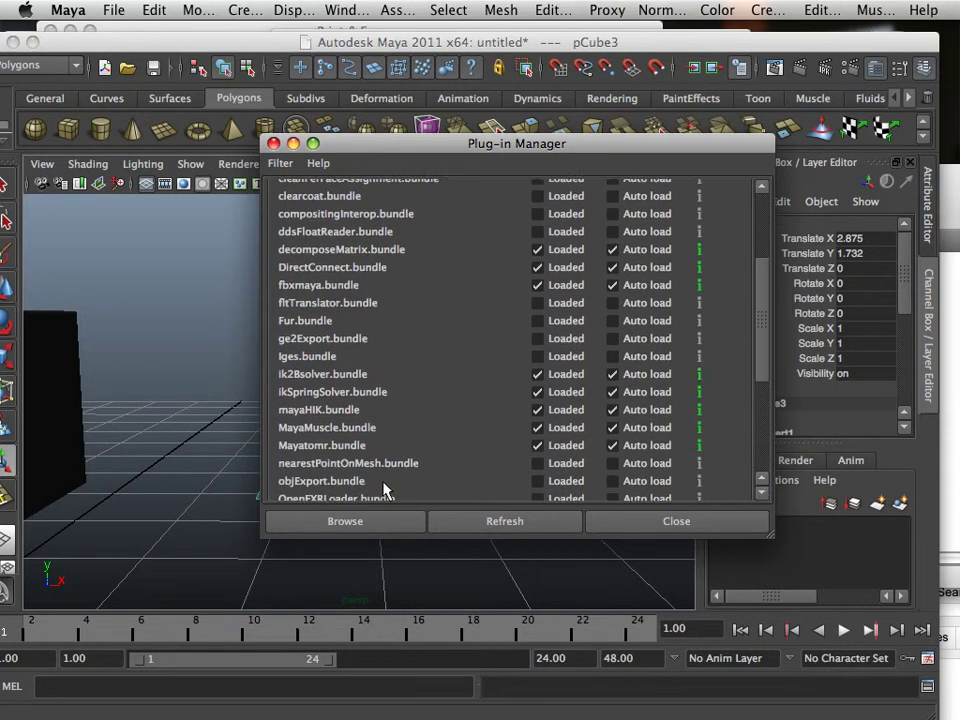
pyautogui.scroll(-4, 358, 437)
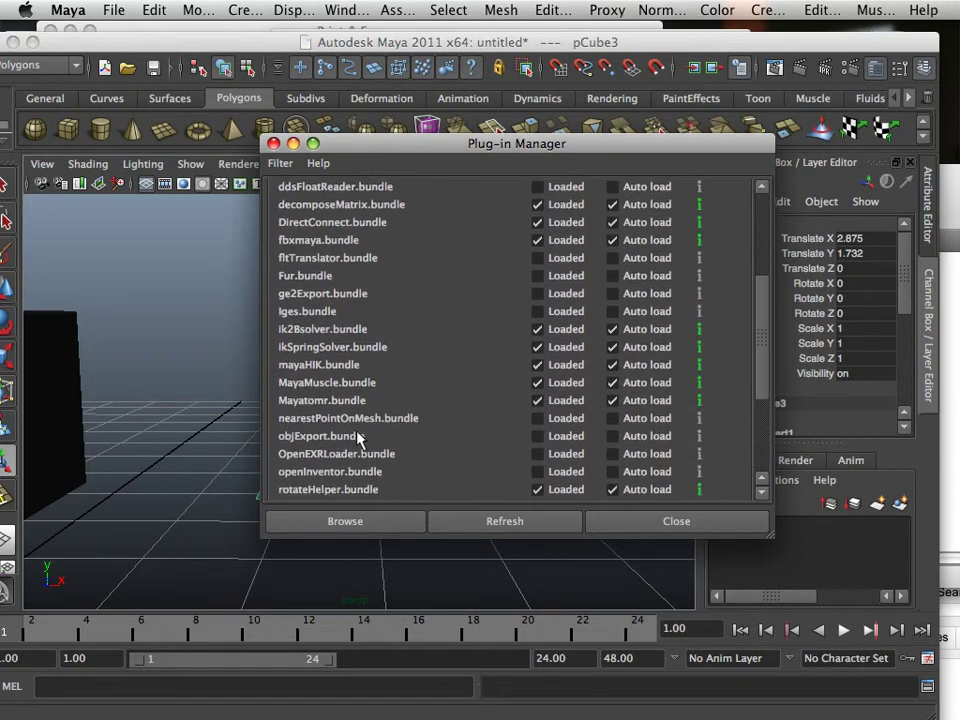
pyautogui.scroll(-7, 349, 383)
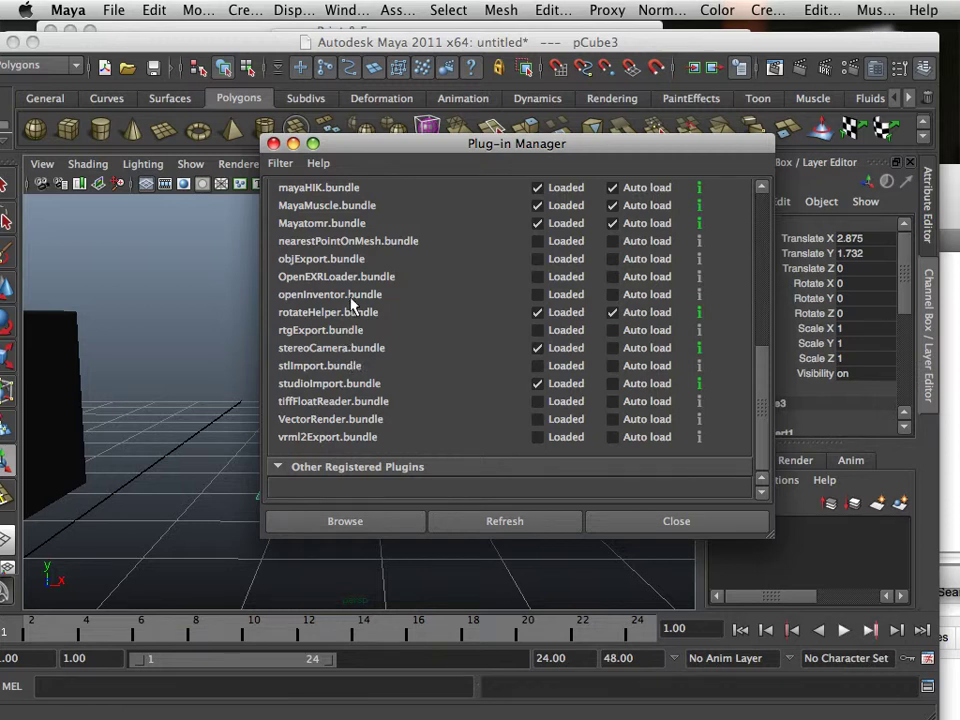
pyautogui.click(538, 260)
pyautogui.click(630, 521)
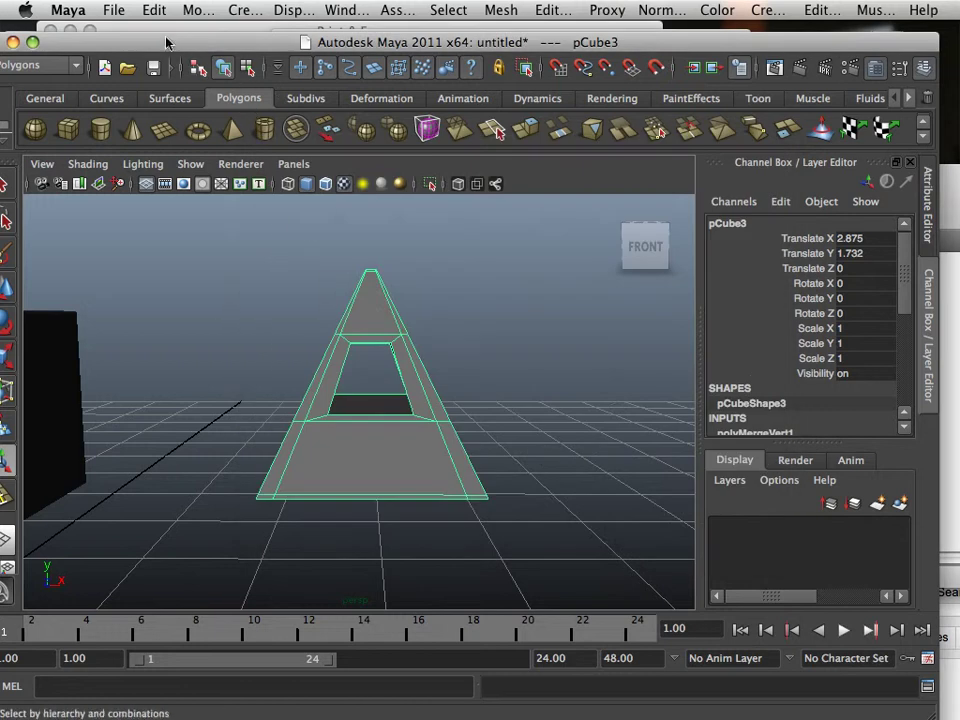
# Export the selected pyramid to the Desktop folder as an OBJexport file named fixme, replacing the existing fixme.obj
pyautogui.click(118, 12)
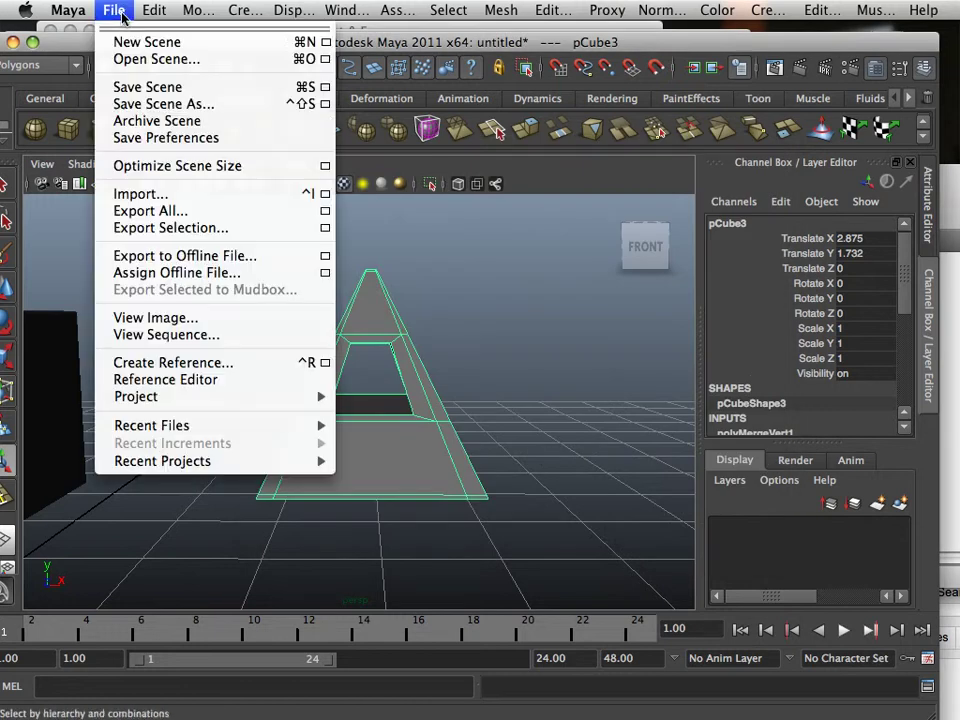
pyautogui.click(146, 228)
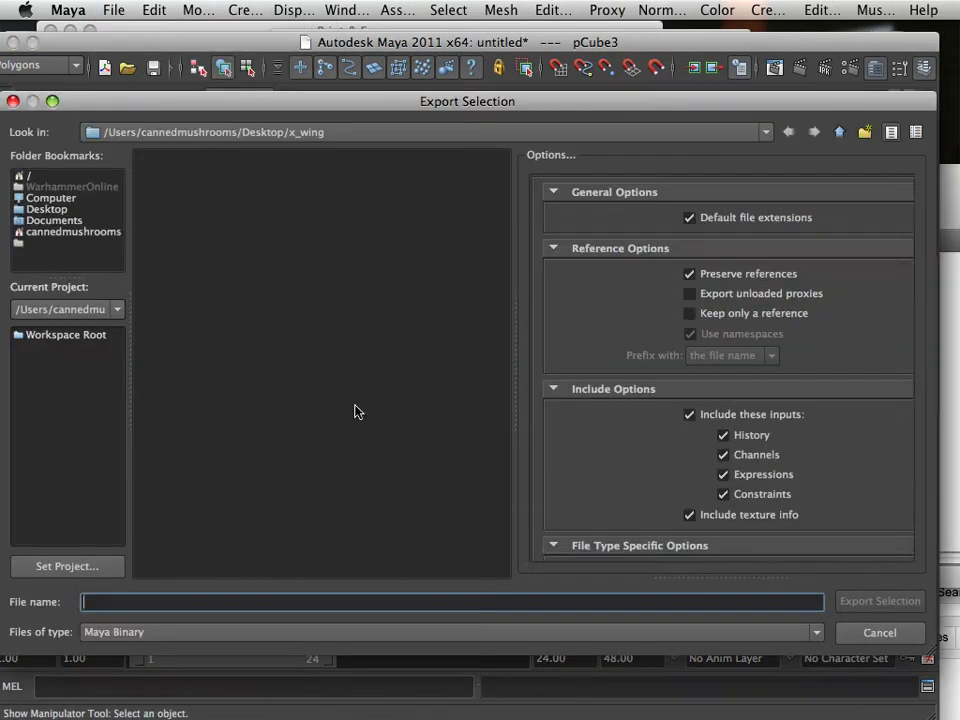
pyautogui.click(54, 210)
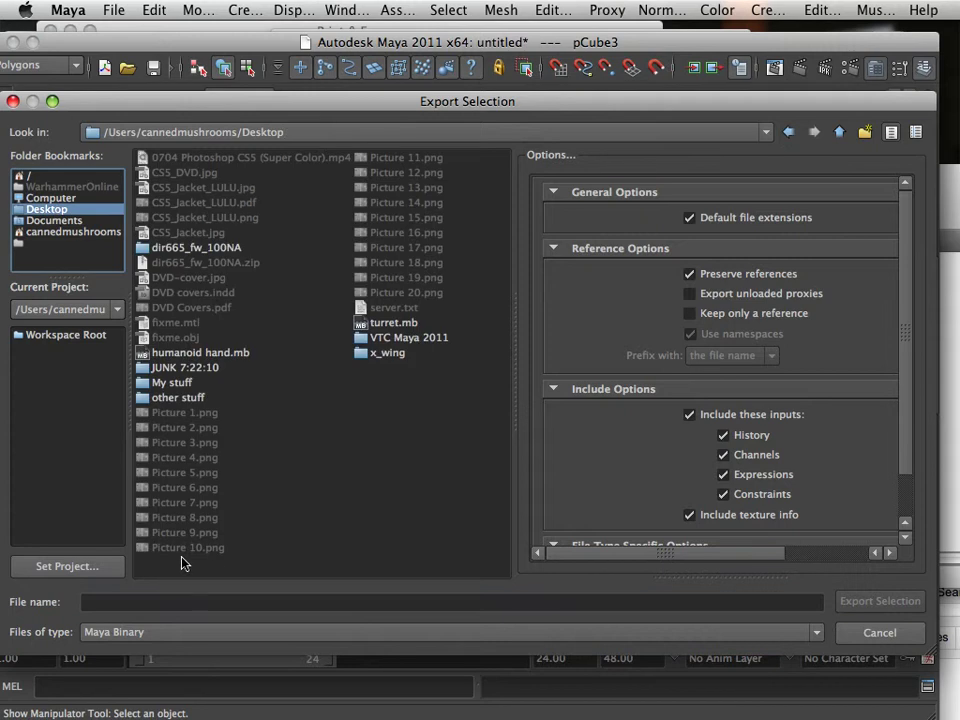
pyautogui.click(125, 630)
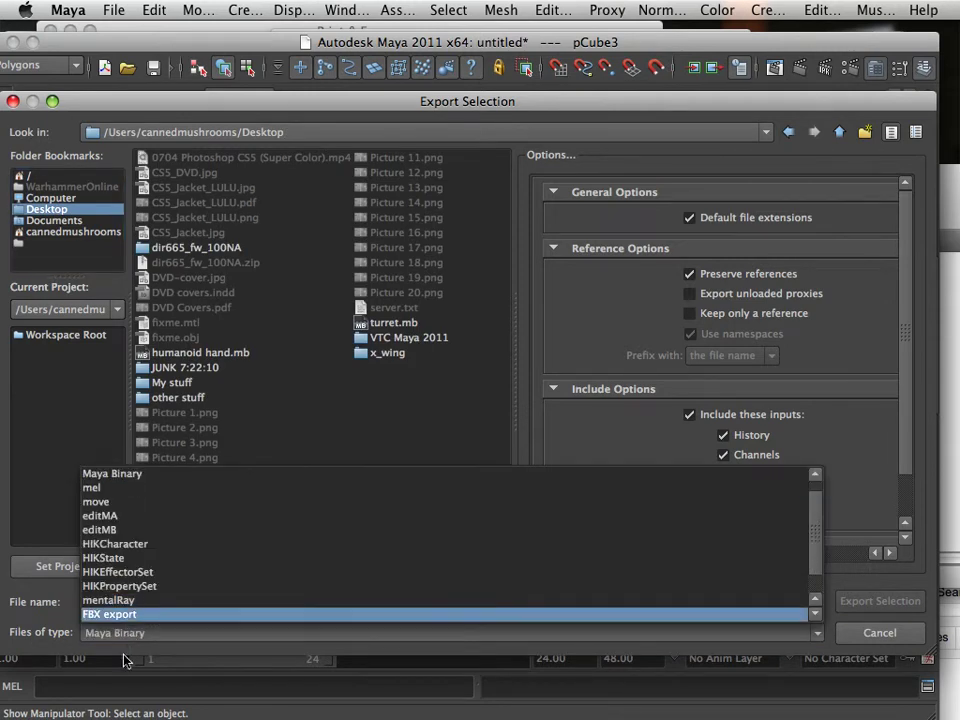
pyautogui.scroll(-2, 290, 606)
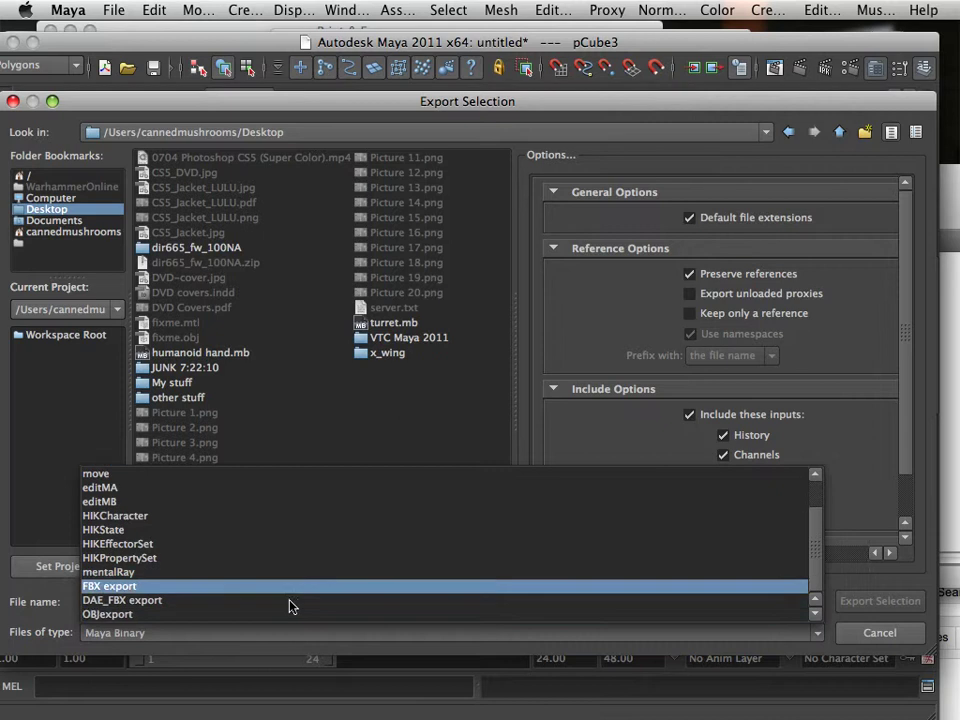
pyautogui.click(145, 614)
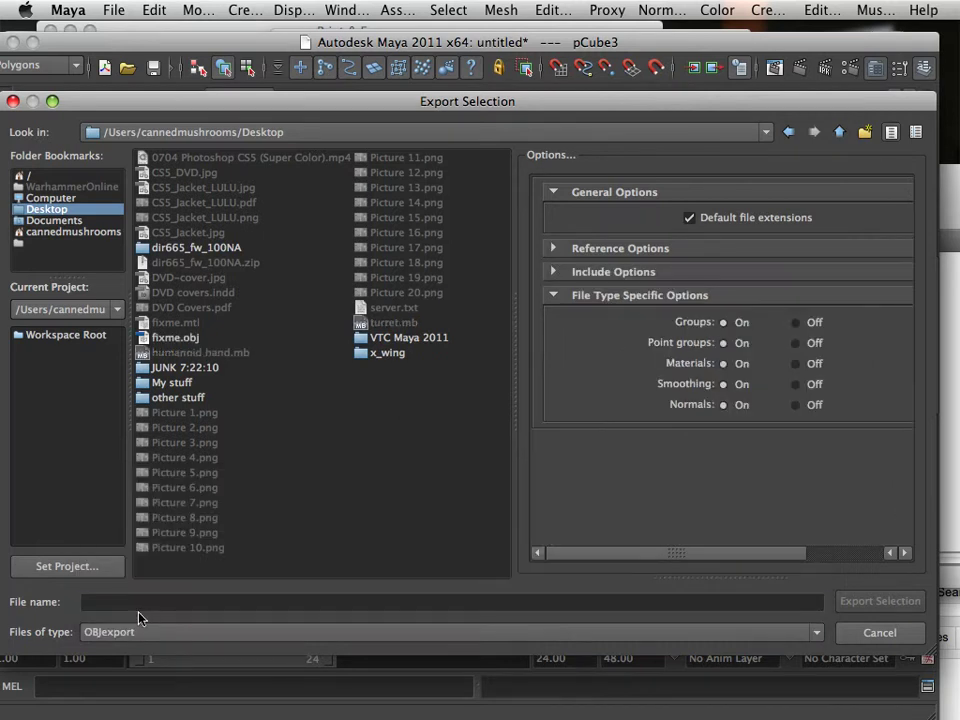
pyautogui.click(141, 603)
pyautogui.write('fixme')
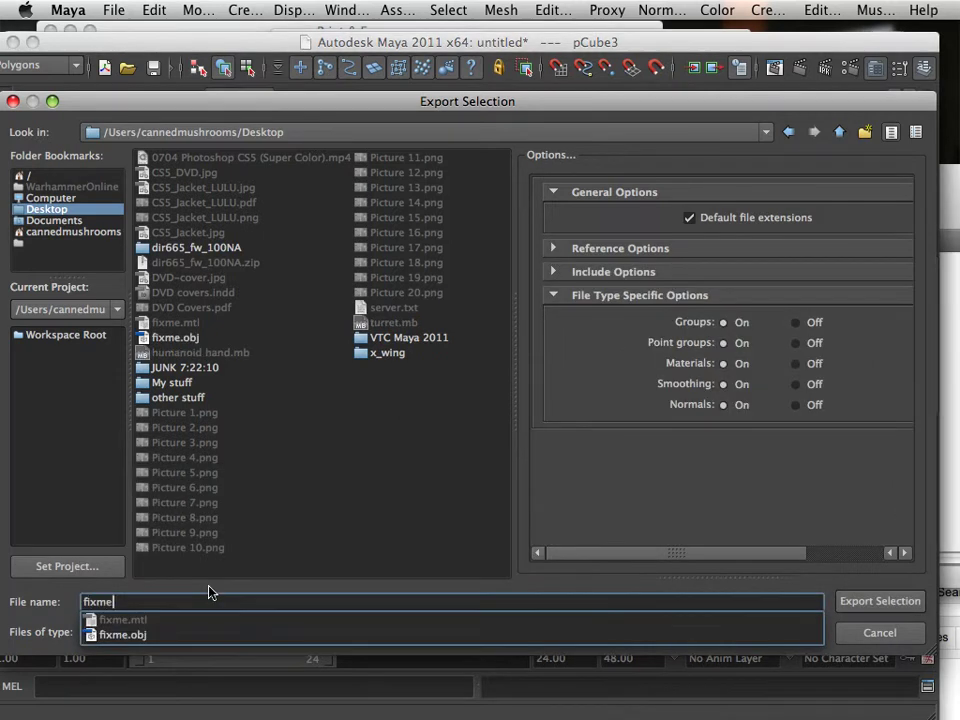
pyautogui.press('Return')
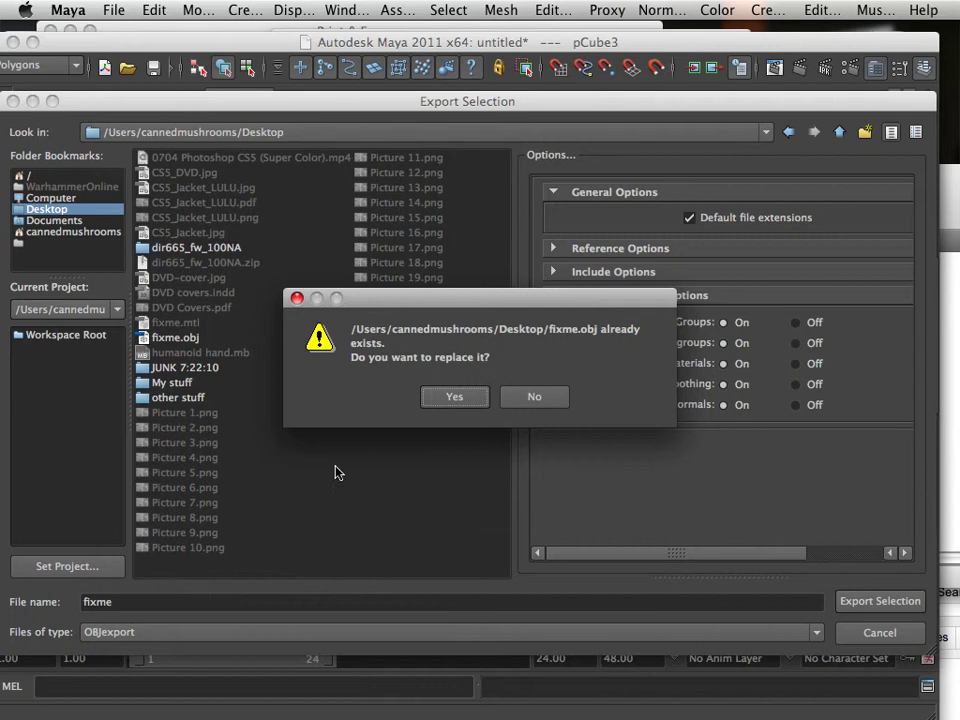
pyautogui.click(472, 408)
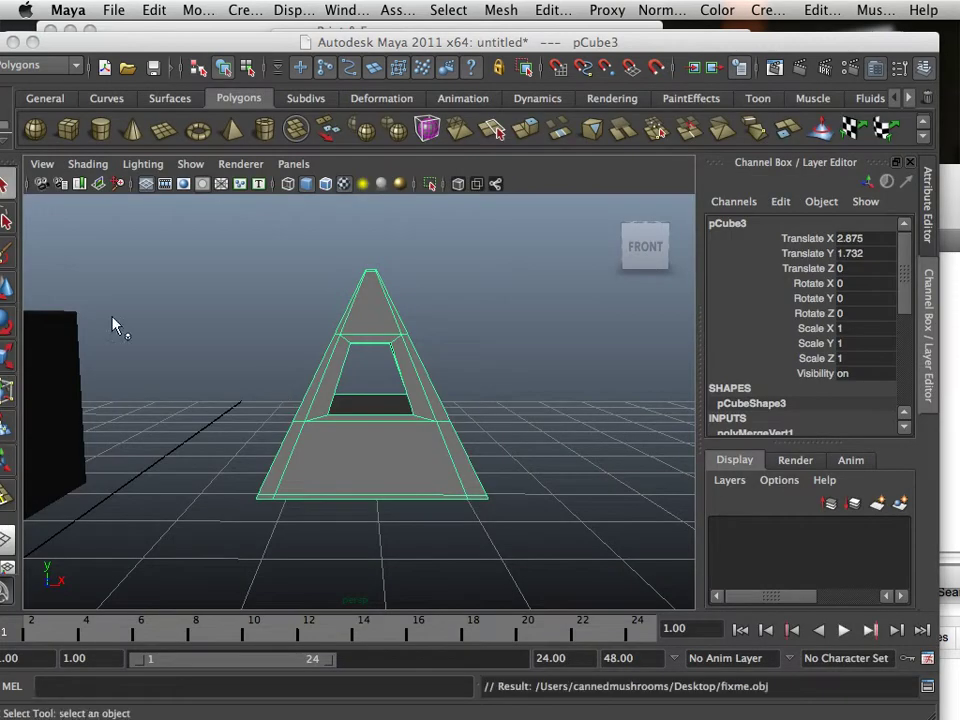
# Move the original pyramid along X to about 1.956 and import the exported fixme.obj file into the scene
pyautogui.click(6, 286)
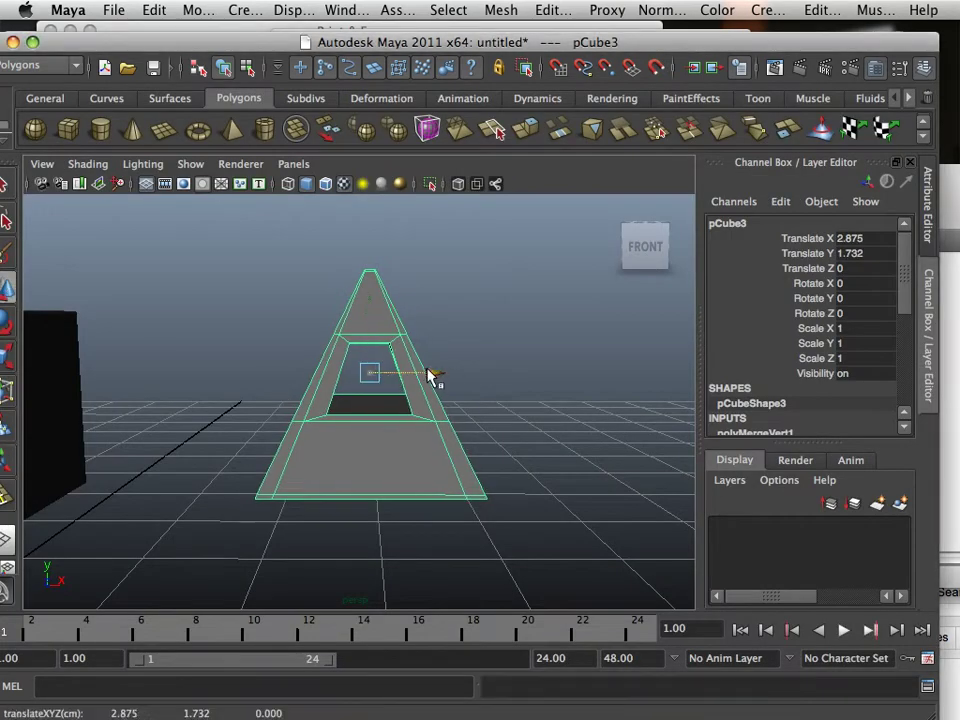
pyautogui.moveTo(435, 377); pyautogui.dragTo(246, 364)
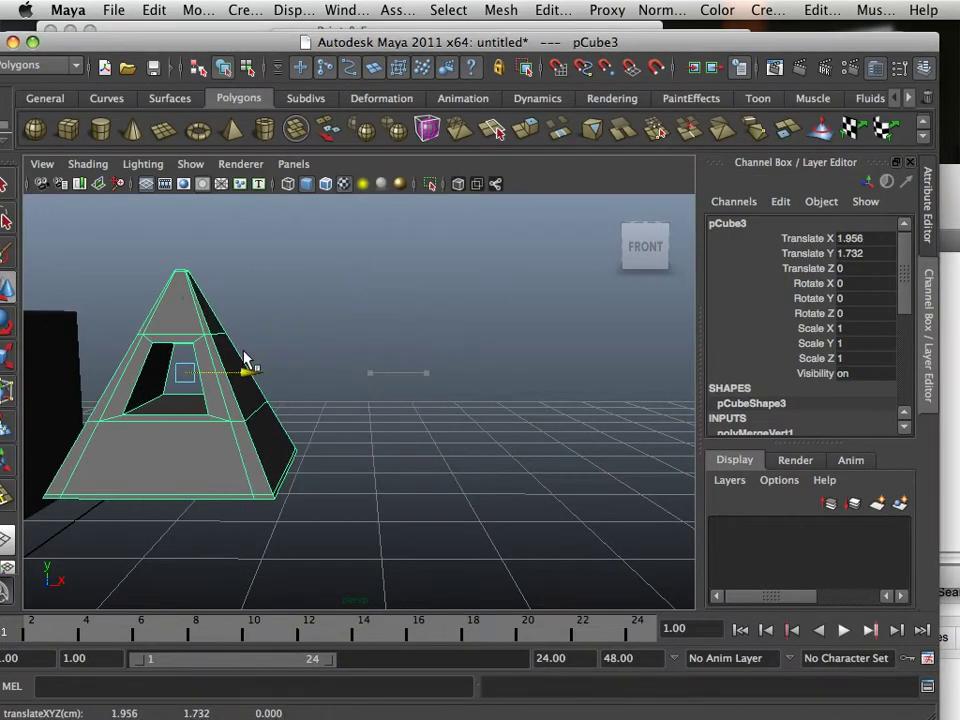
pyautogui.click(105, 9)
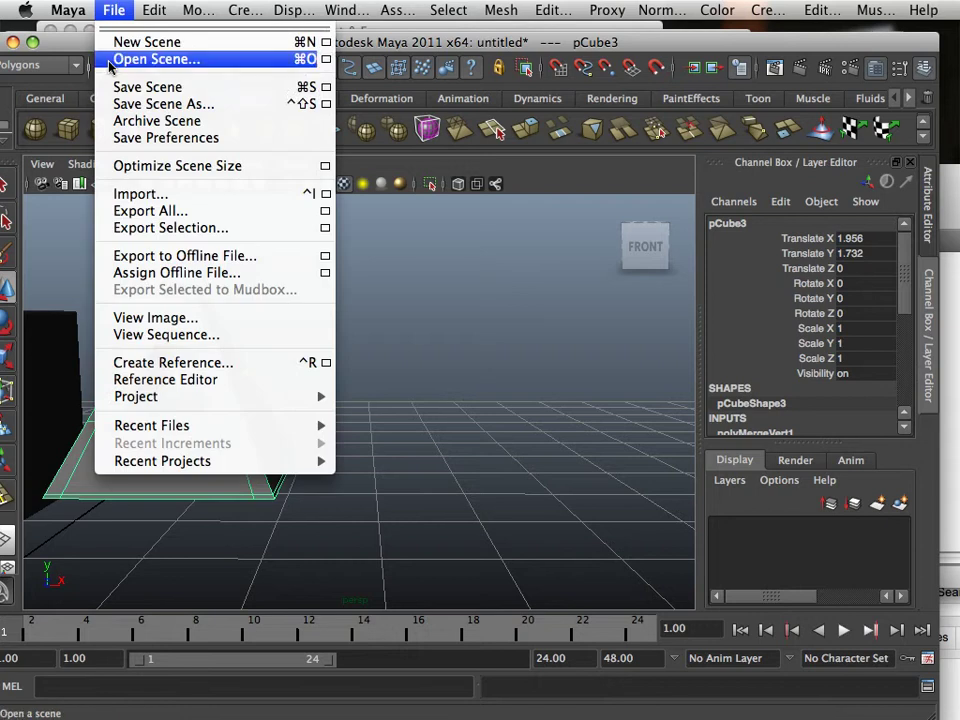
pyautogui.click(130, 193)
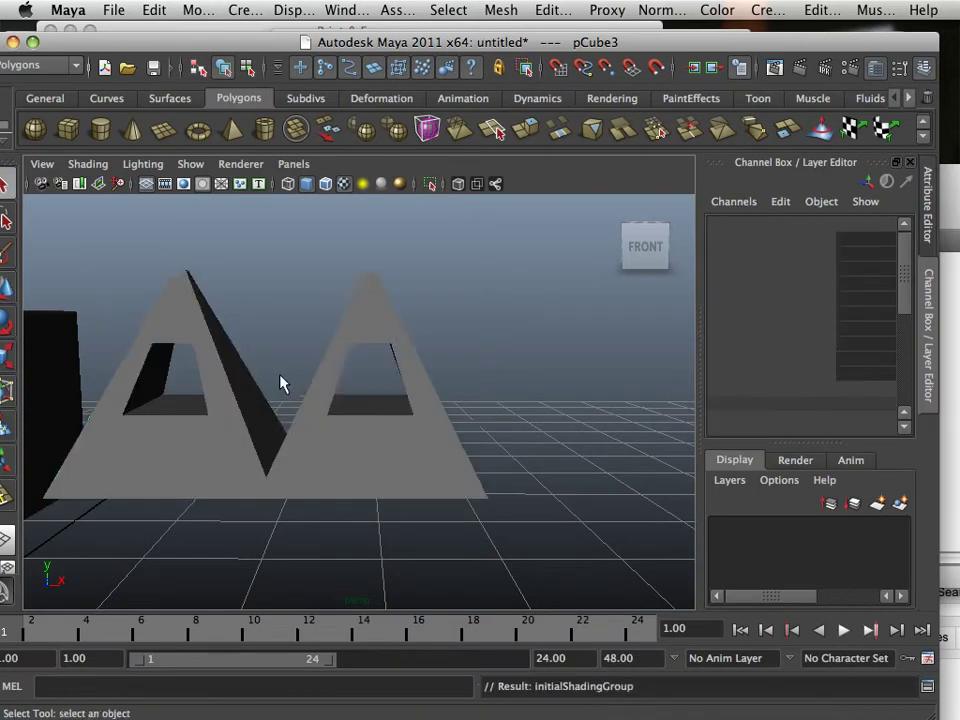
# Show the imported pyramid and the original in smooth preview and compare how their holes are shaped
pyautogui.keyDown('alt'); pyautogui.moveTo(282, 383); pyautogui.dragTo(315, 403); pyautogui.keyUp('alt')
pyautogui.click(354, 401)
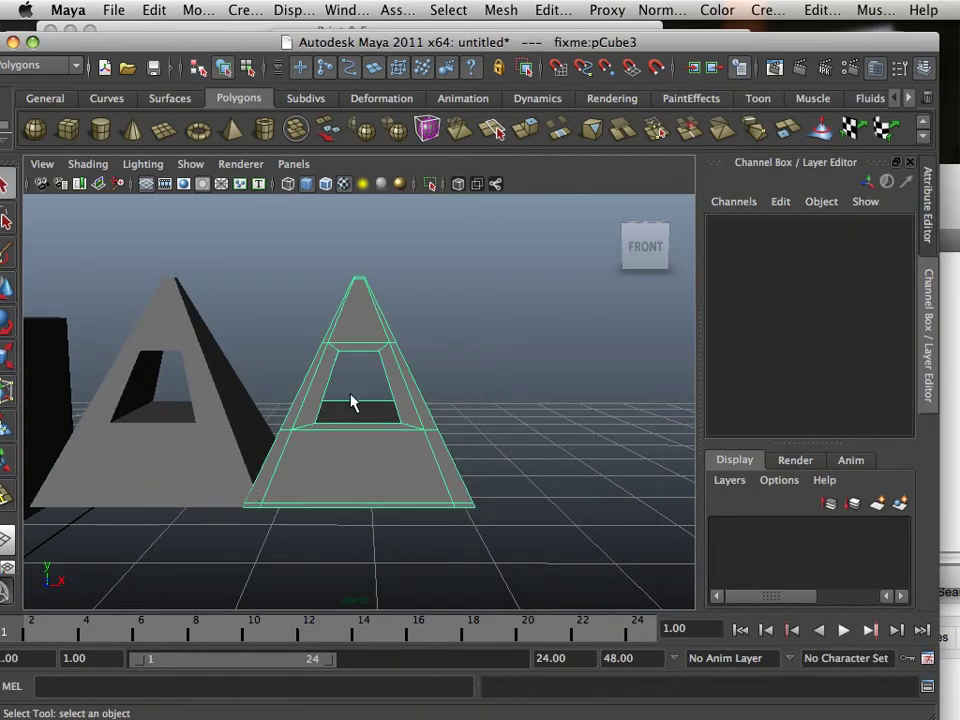
pyautogui.press('w')
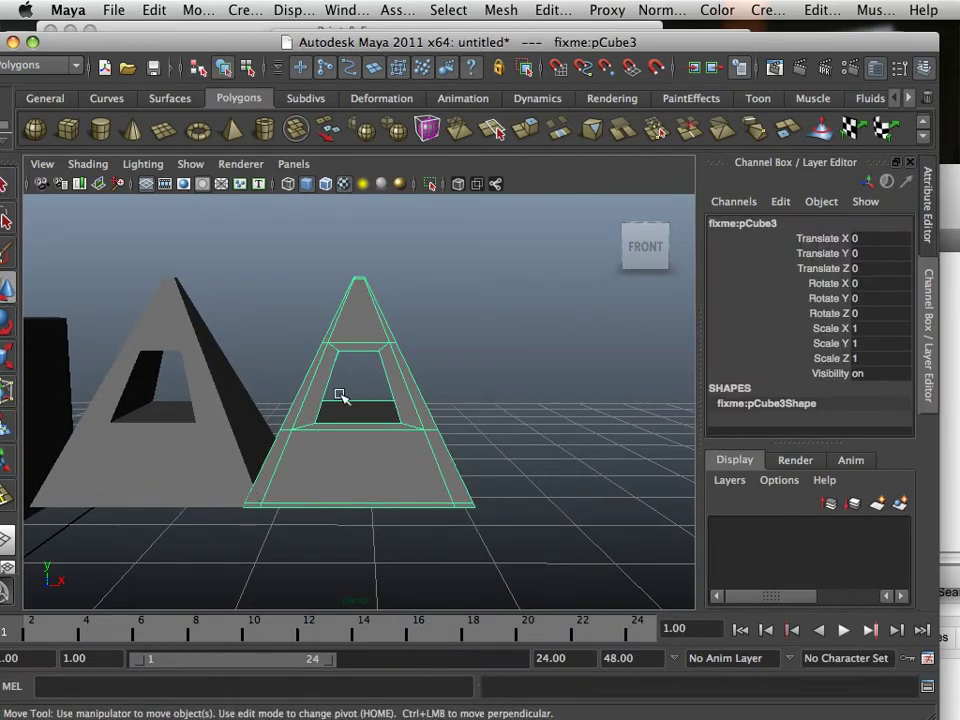
pyautogui.scroll(-3, 335, 393)
pyautogui.scroll(3, 335, 393)
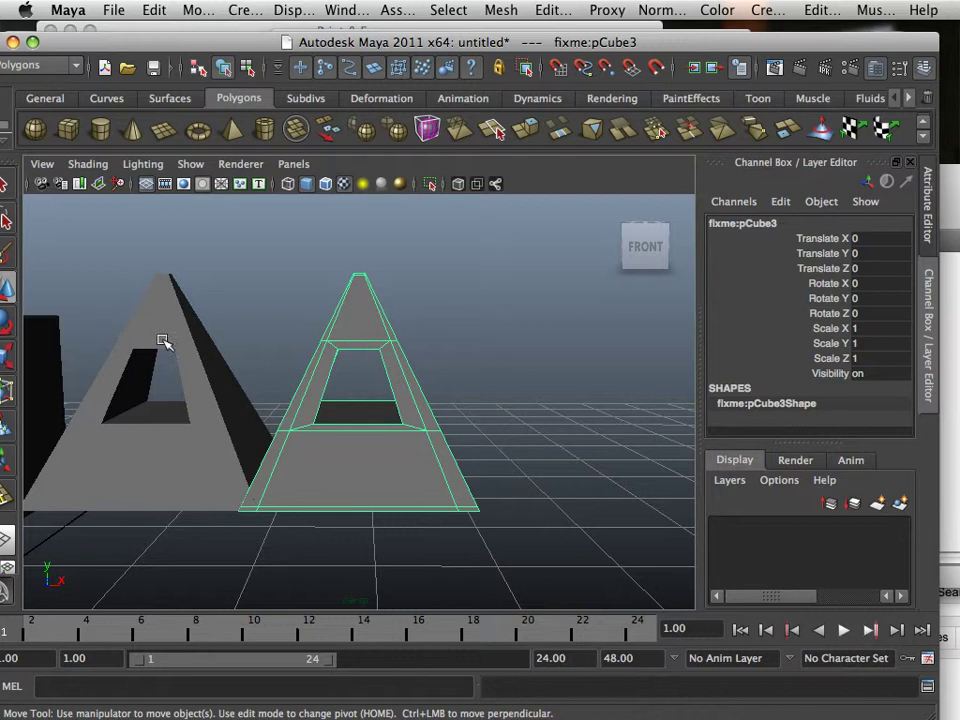
pyautogui.press('3')
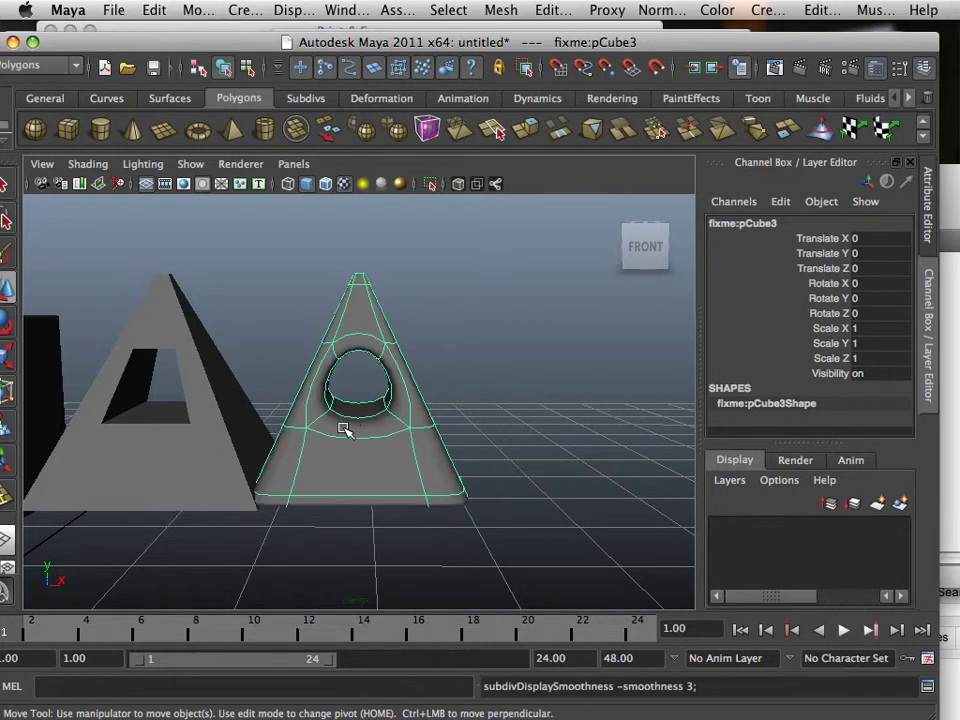
pyautogui.press('f')
pyautogui.click(97, 448)
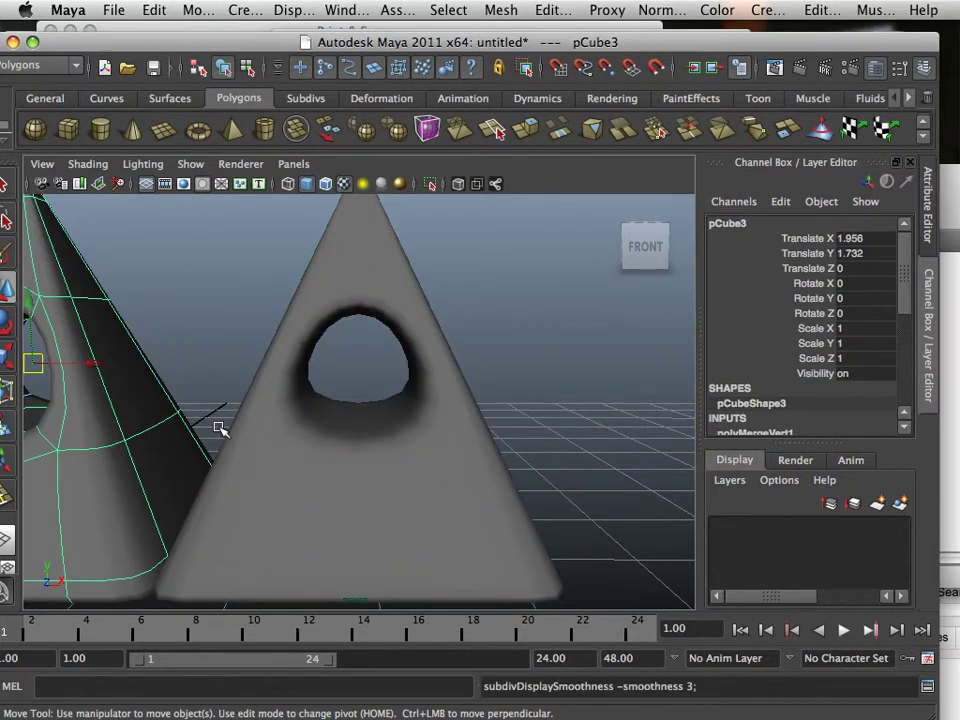
pyautogui.keyDown('alt'); pyautogui.moveTo(220, 428); pyautogui.dragTo(100, 432); pyautogui.keyUp('alt')
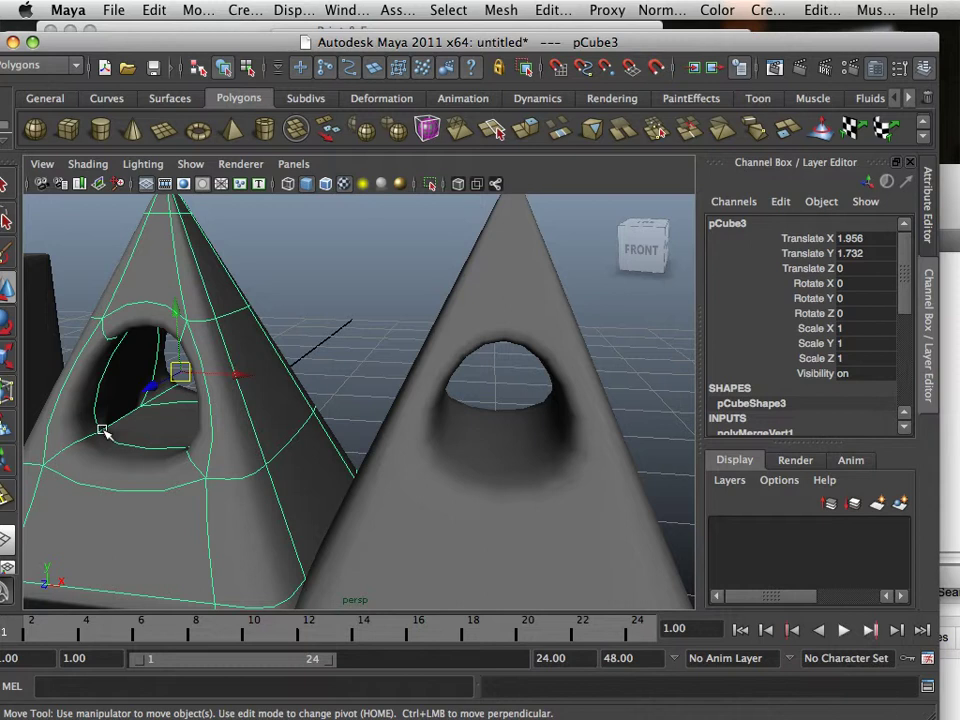
# Return the imported pyramid and the original pyramid to the unsmoothed display
pyautogui.click(459, 461)
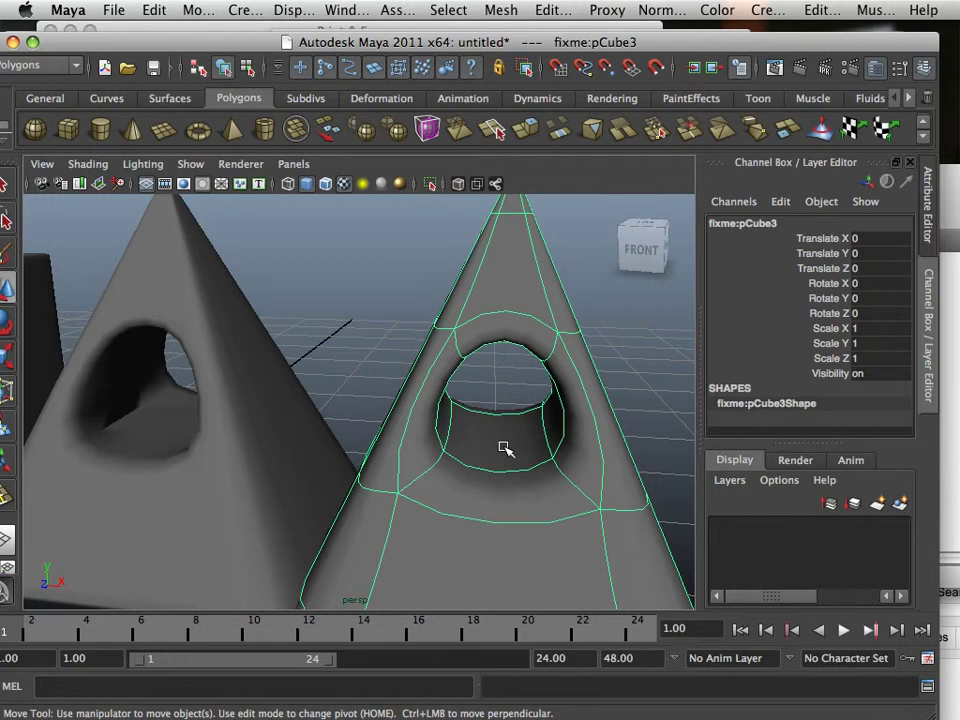
pyautogui.press('1')
pyautogui.keyDown('alt'); pyautogui.moveTo(557, 446); pyautogui.dragTo(587, 399); pyautogui.keyUp('alt')
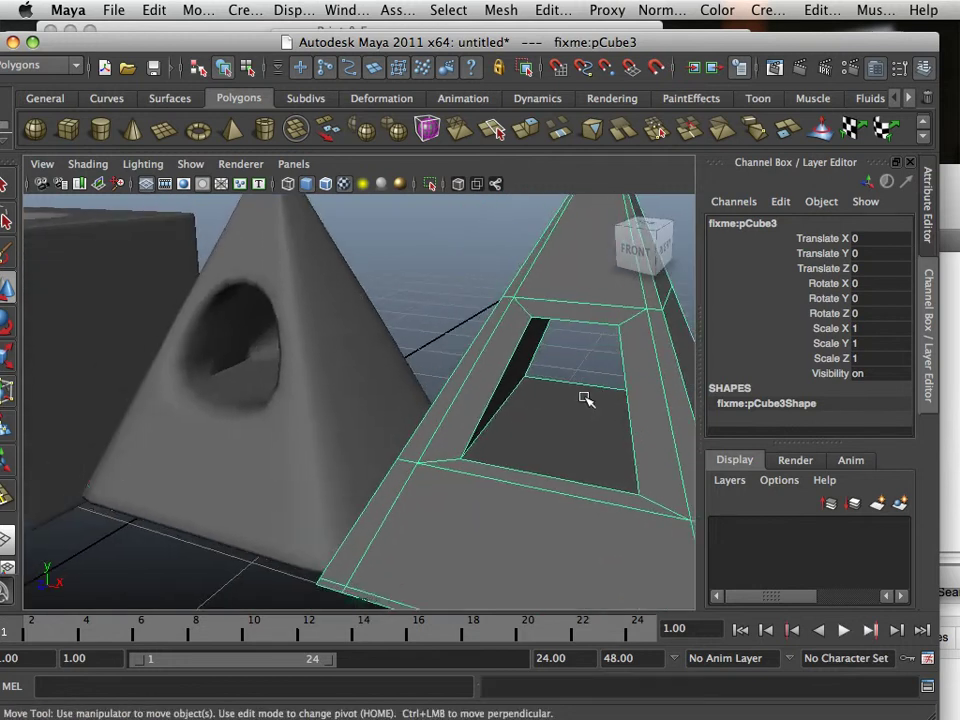
pyautogui.click(276, 392)
pyautogui.press('1')
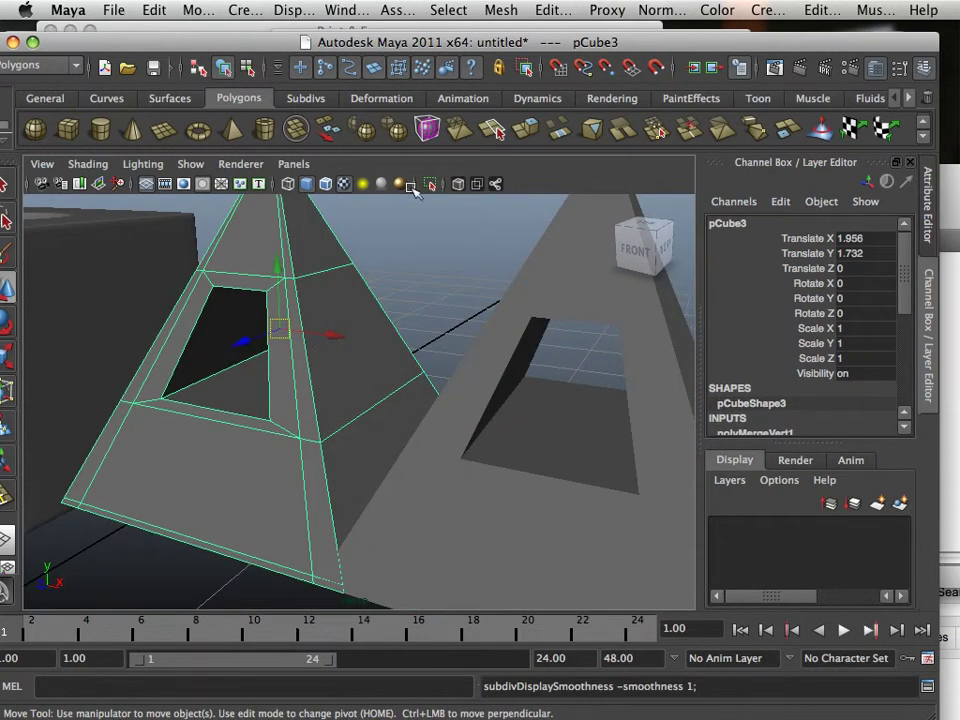
# Insert edge loops inside the hole close to its front and back openings on both the original and the imported pyramid
pyautogui.click(501, 10)
pyautogui.moveTo(555, 12)
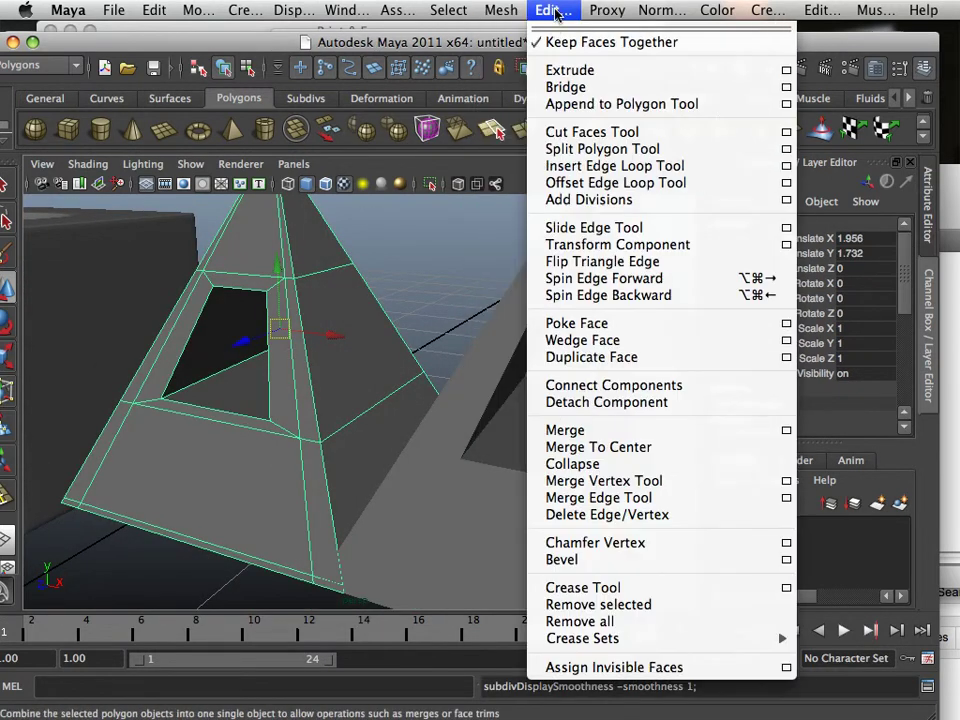
pyautogui.click(610, 166)
pyautogui.moveTo(201, 386); pyautogui.dragTo(178, 414)
pyautogui.keyDown('alt'); pyautogui.moveTo(274, 422); pyautogui.dragTo(435, 456); pyautogui.keyUp('alt')
pyautogui.click(446, 452)
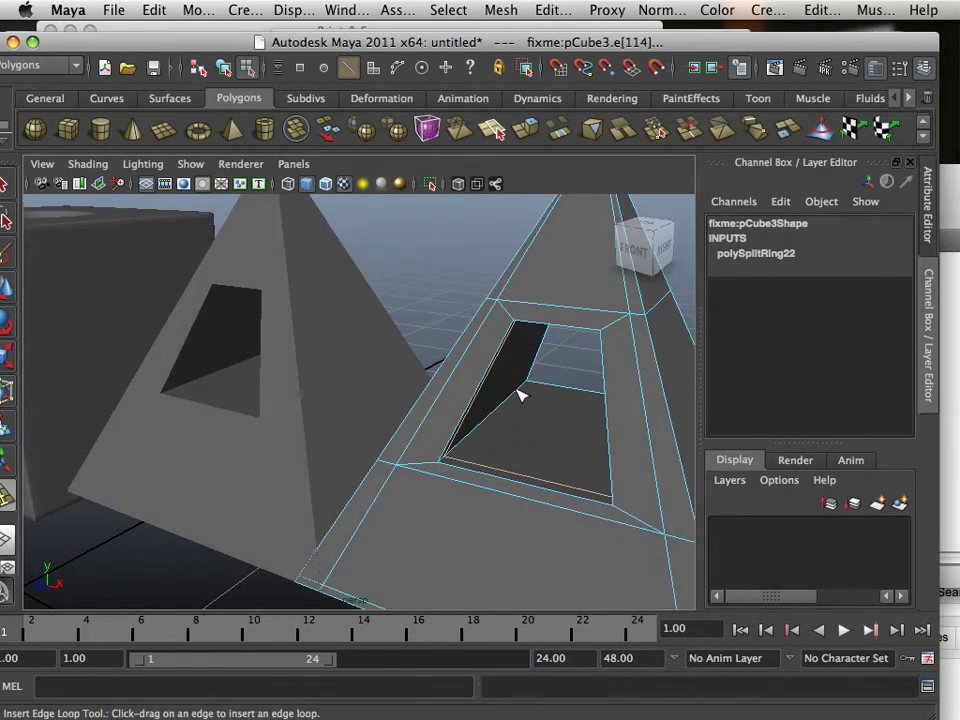
pyautogui.moveTo(524, 390); pyautogui.dragTo(399, 401)
pyautogui.scroll(5, 389, 398)
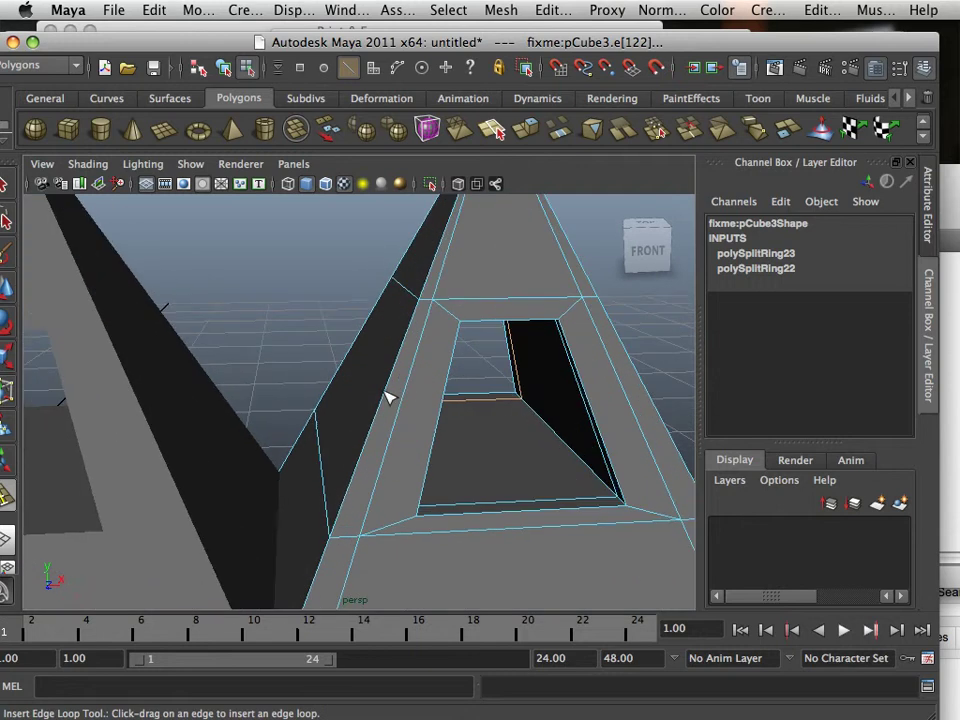
# Leave the edge loop tool, return to object mode and display both pyramids in smooth preview
pyautogui.click(5, 290)
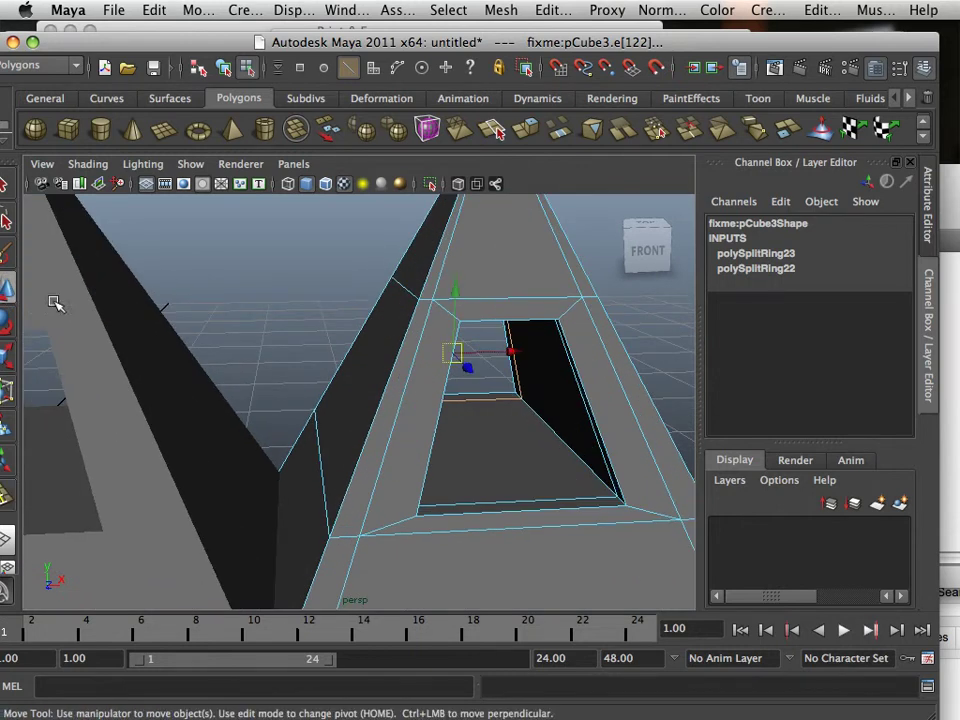
pyautogui.rightClick(397, 345)
pyautogui.click(433, 333)
pyautogui.scroll(-5, 409, 347)
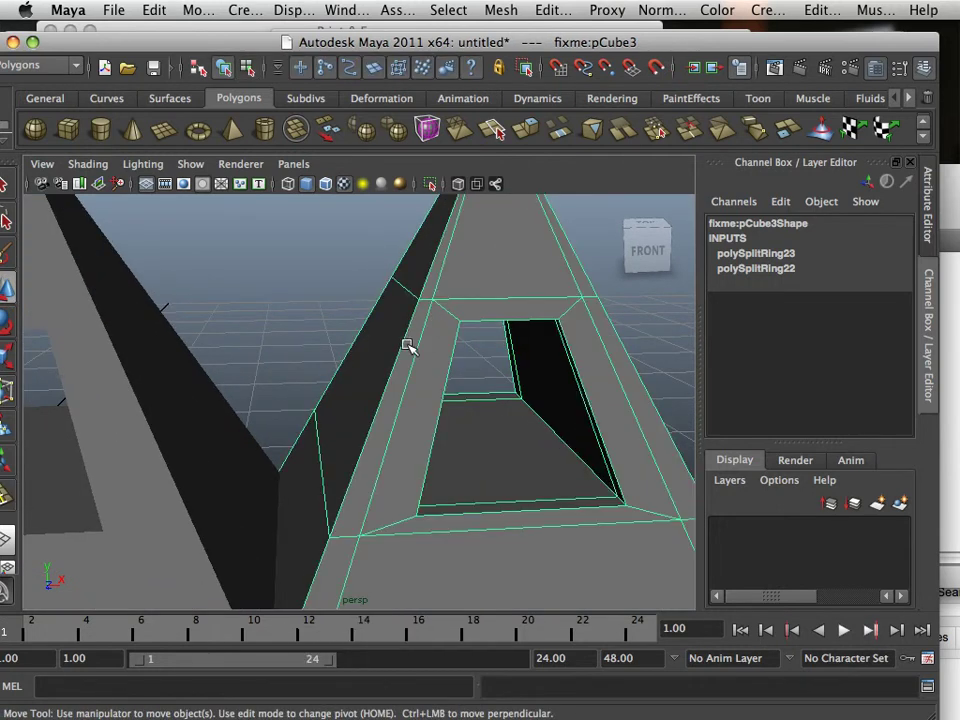
pyautogui.press('3')
pyautogui.scroll(6, 439, 364)
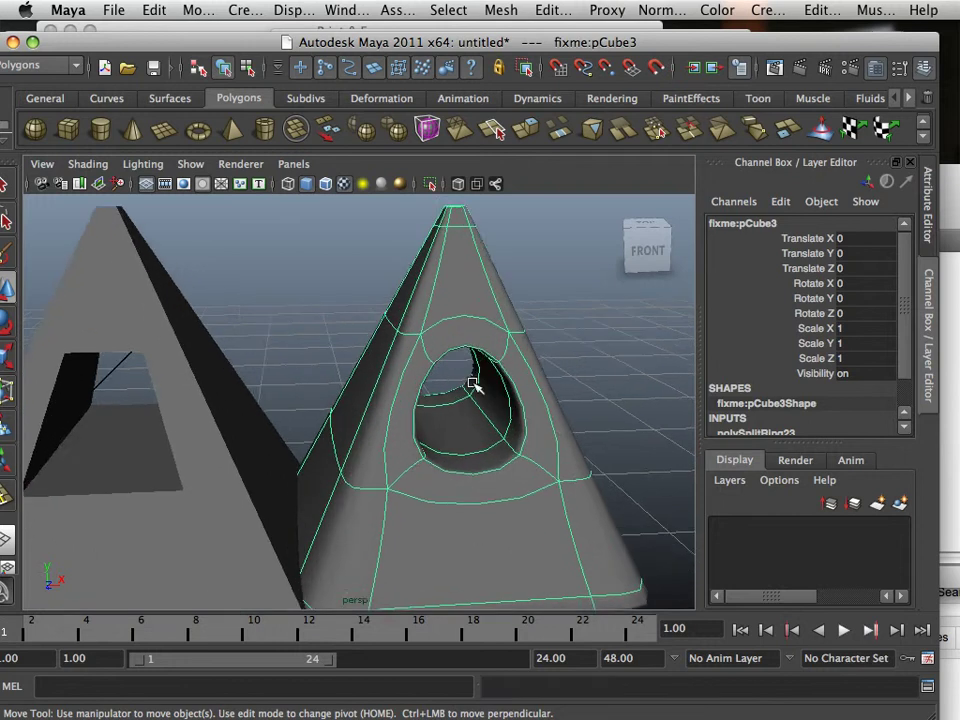
pyautogui.click(144, 438)
pyautogui.press('3')
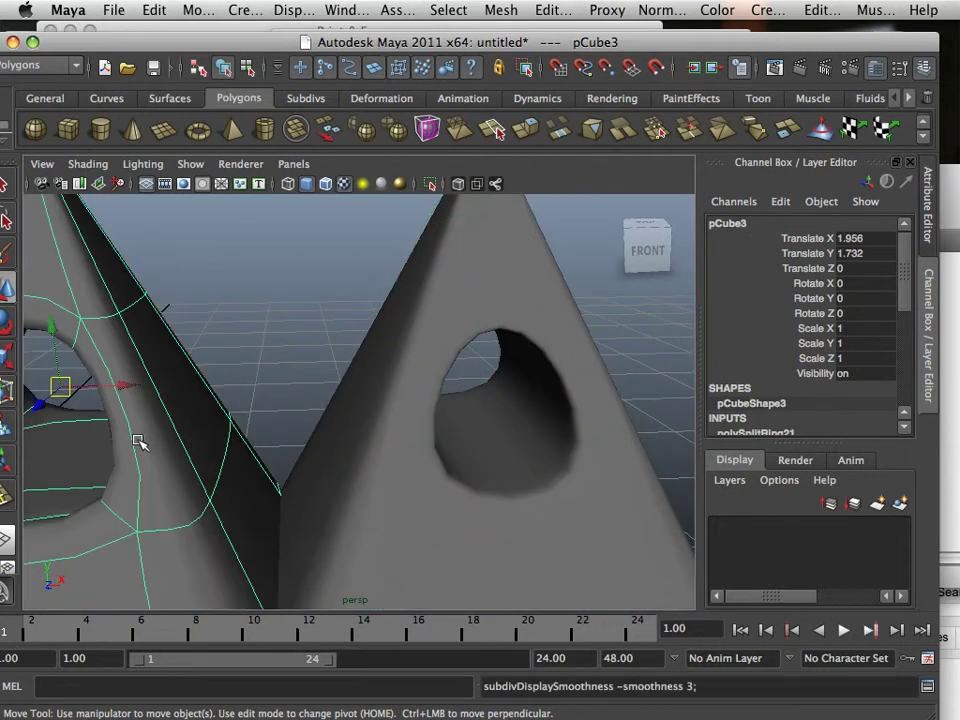
# Compare the smoothed holes of the two pyramids and move the original farther from the imported copy in negative X
pyautogui.scroll(-3, 137, 440)
pyautogui.click(378, 463)
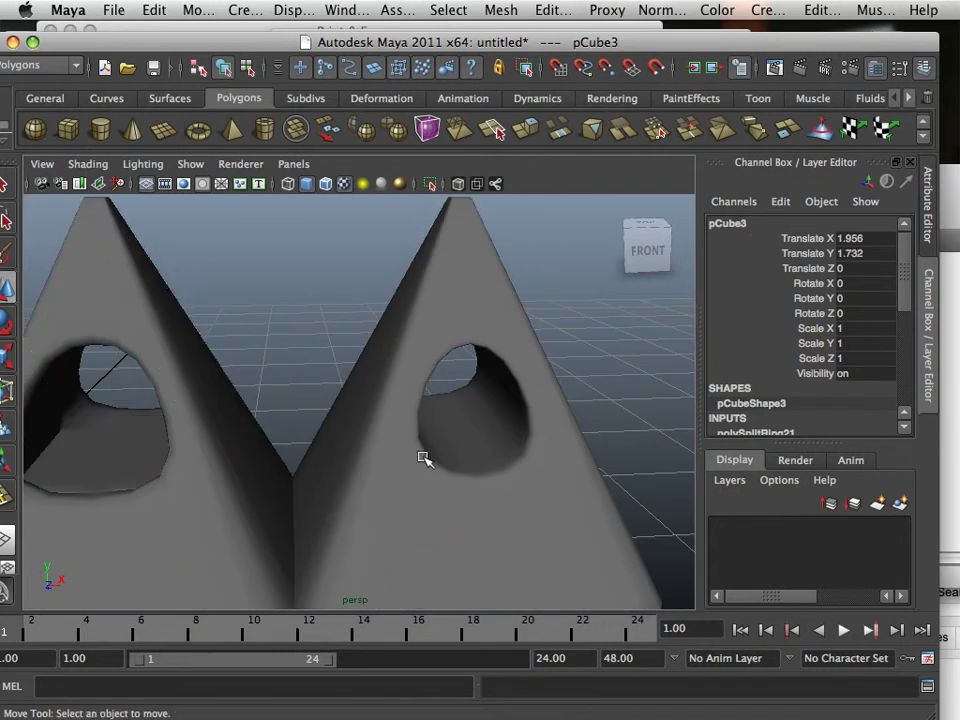
pyautogui.click(428, 457)
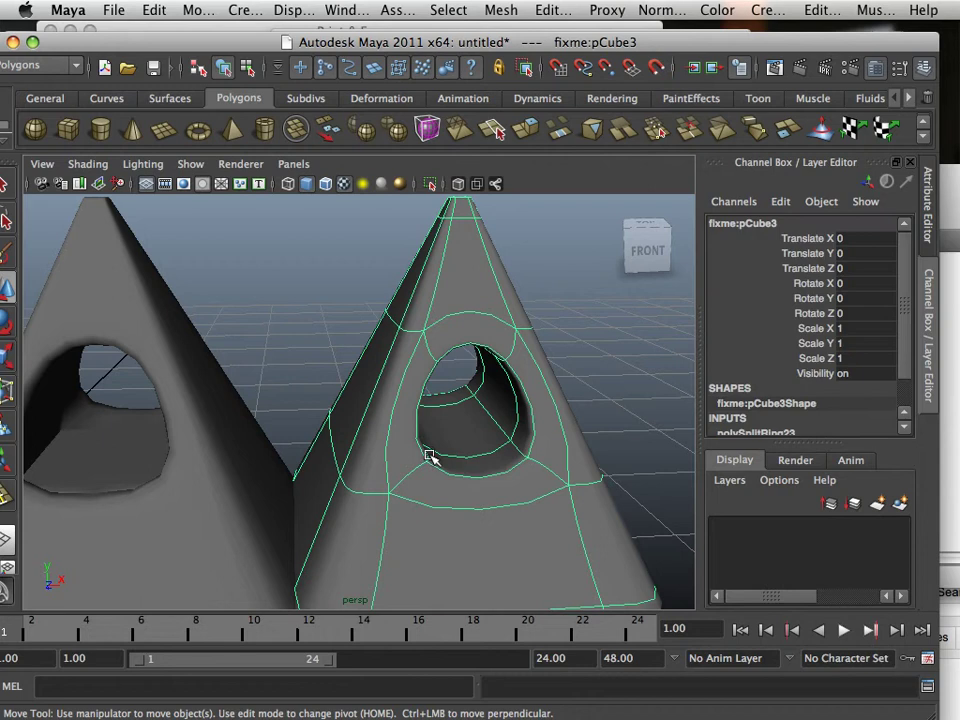
pyautogui.click(163, 447)
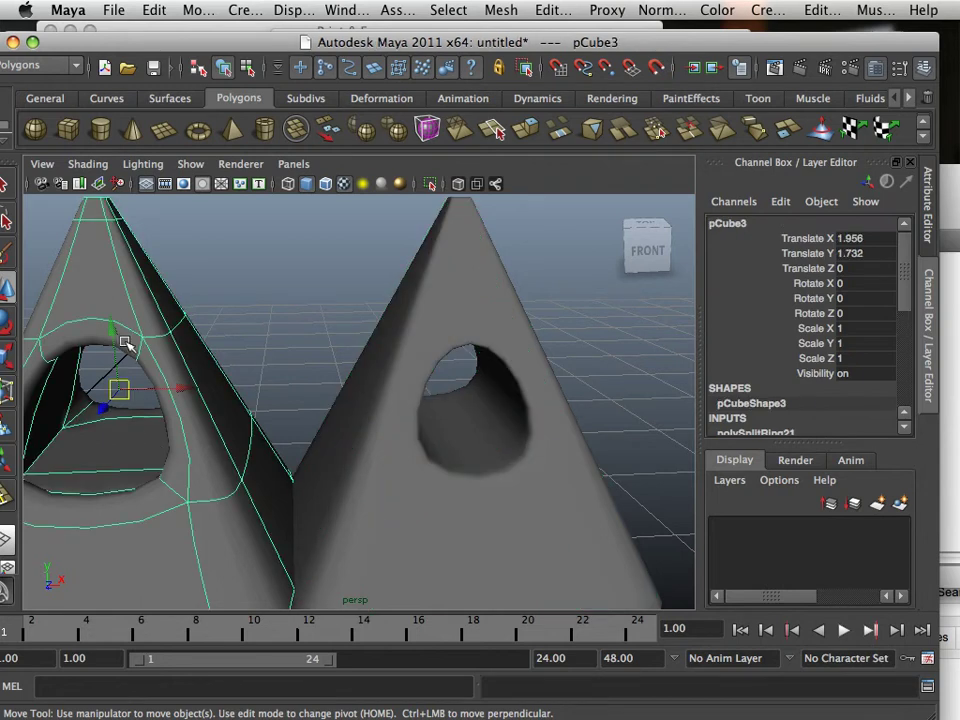
pyautogui.scroll(-5, 381, 426)
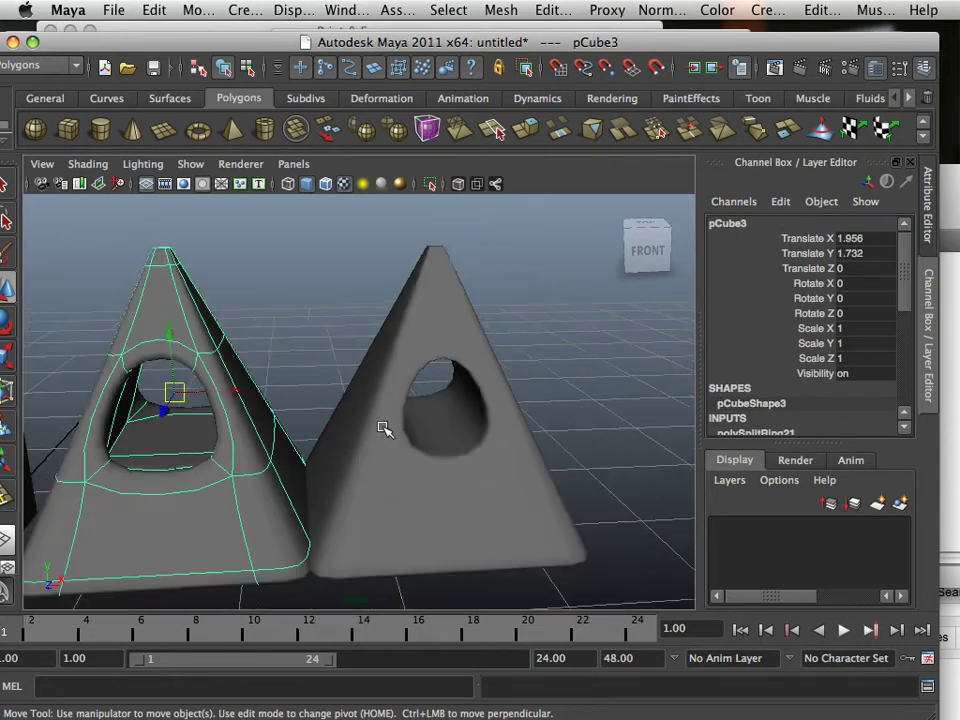
pyautogui.scroll(1, 368, 422)
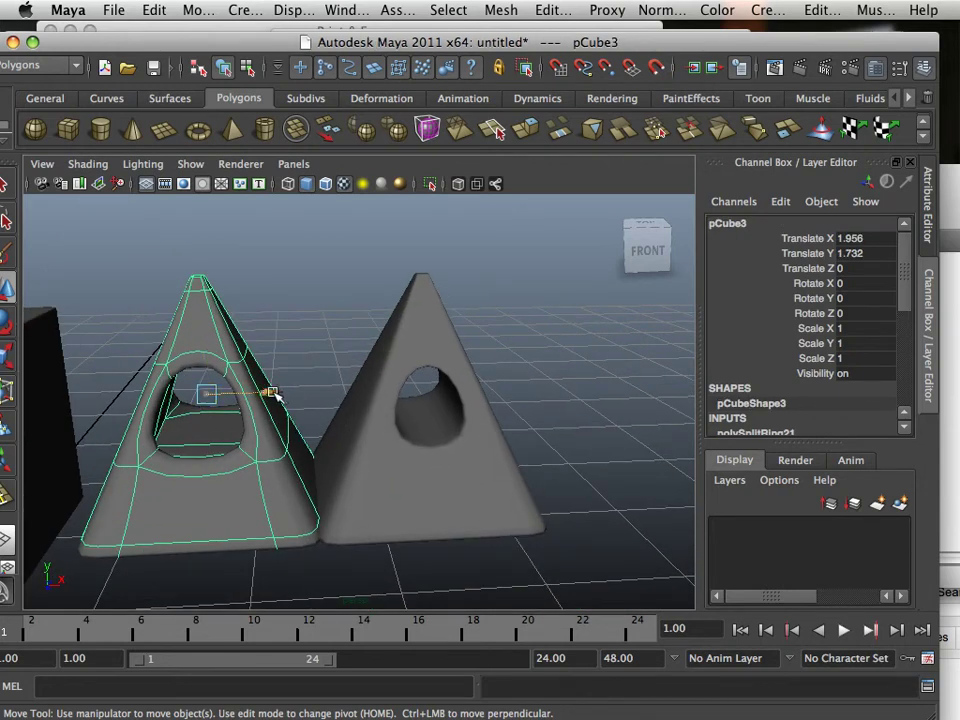
pyautogui.moveTo(268, 392); pyautogui.dragTo(236, 396)
pyautogui.click(383, 424)
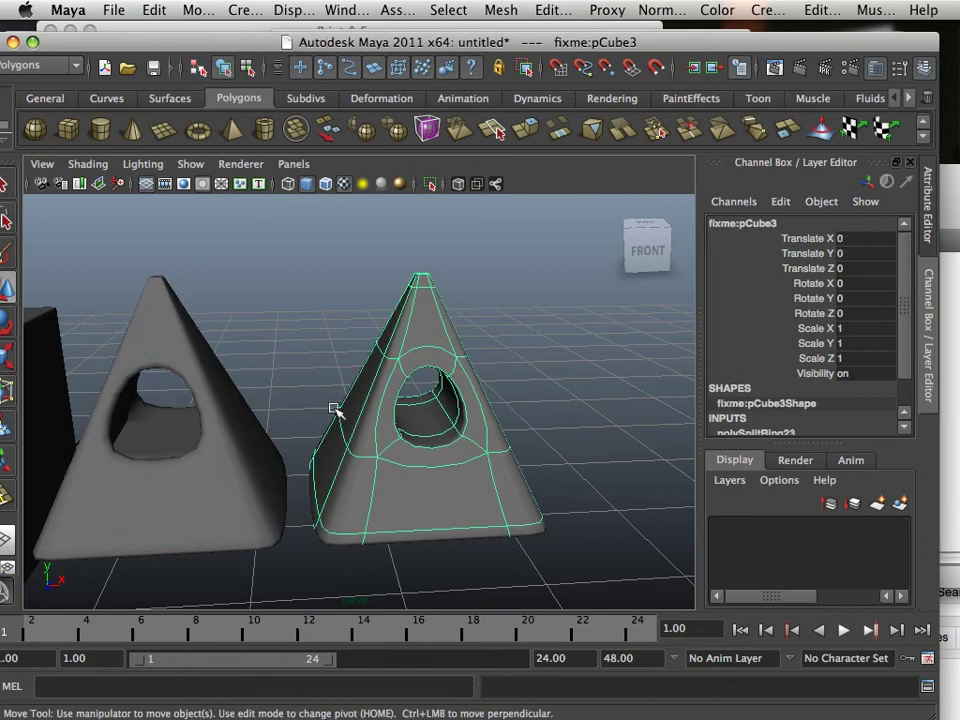